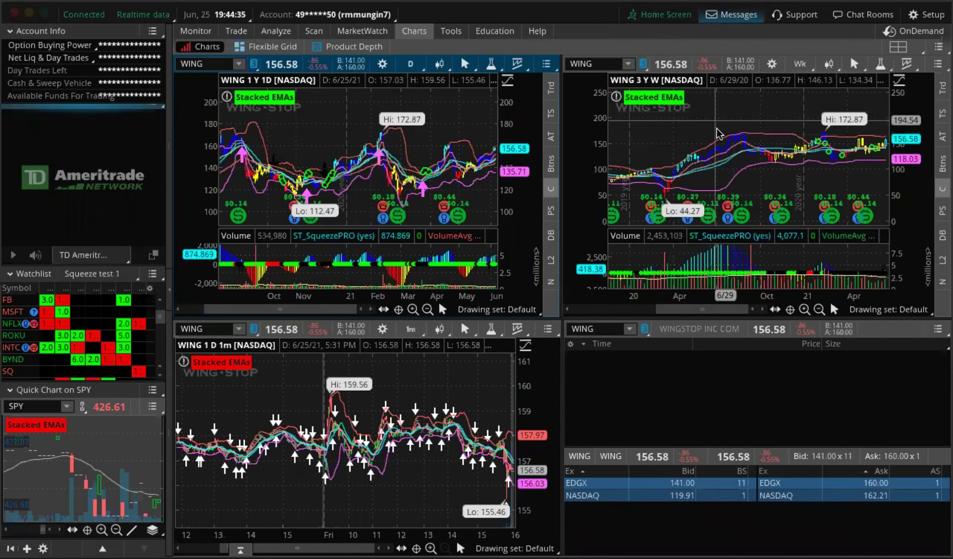
Step: Place a Price Level drawing at about 139 on the 3-year weekly WING chart
click(834, 308)
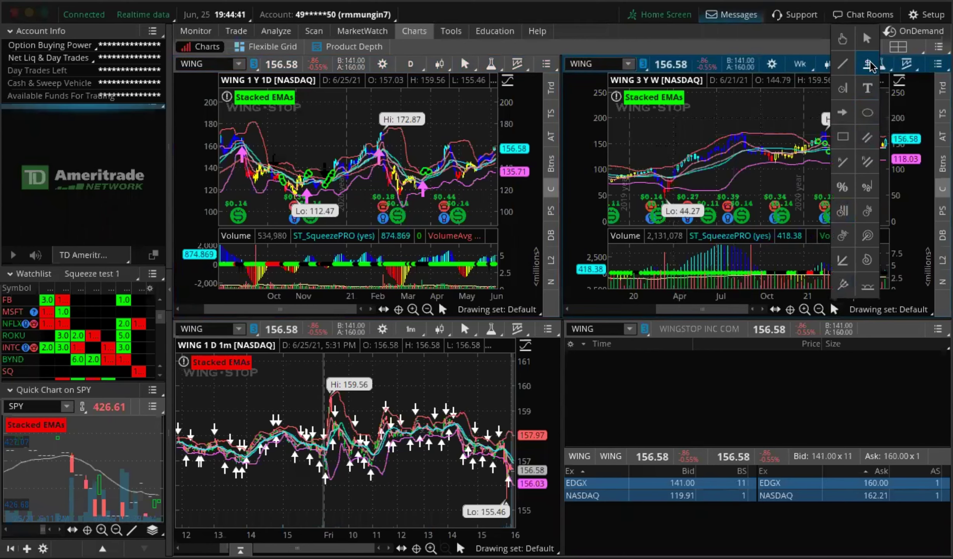
click(870, 64)
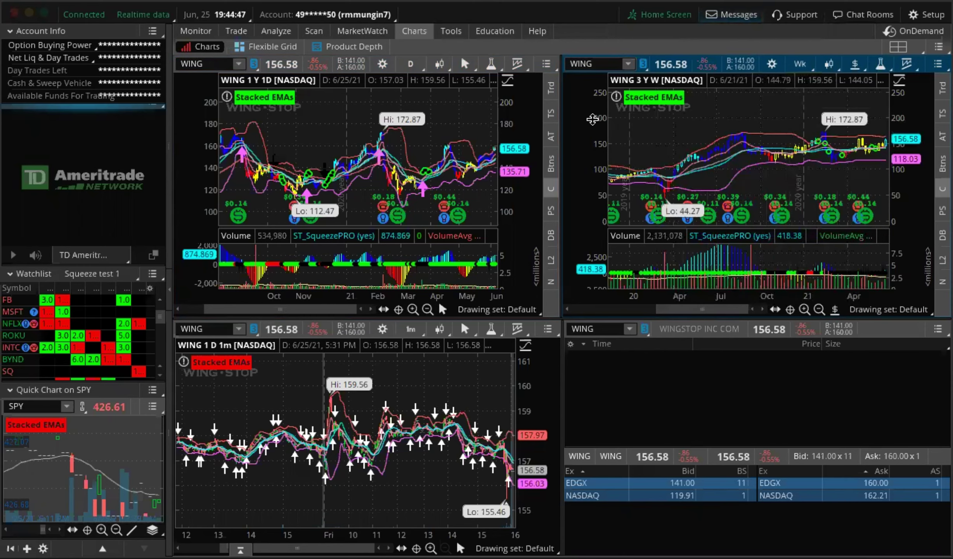
click(462, 59)
click(476, 64)
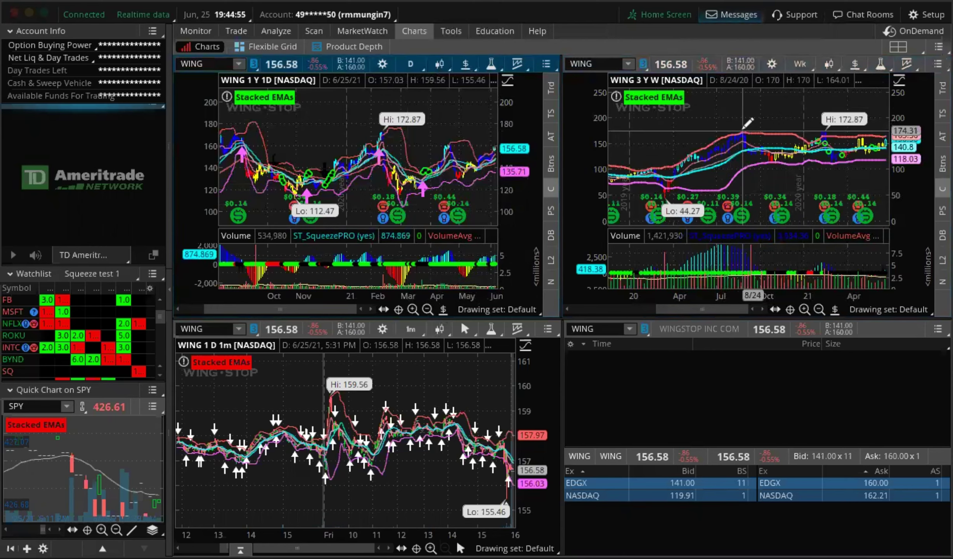
scroll(722, 124, up, 3)
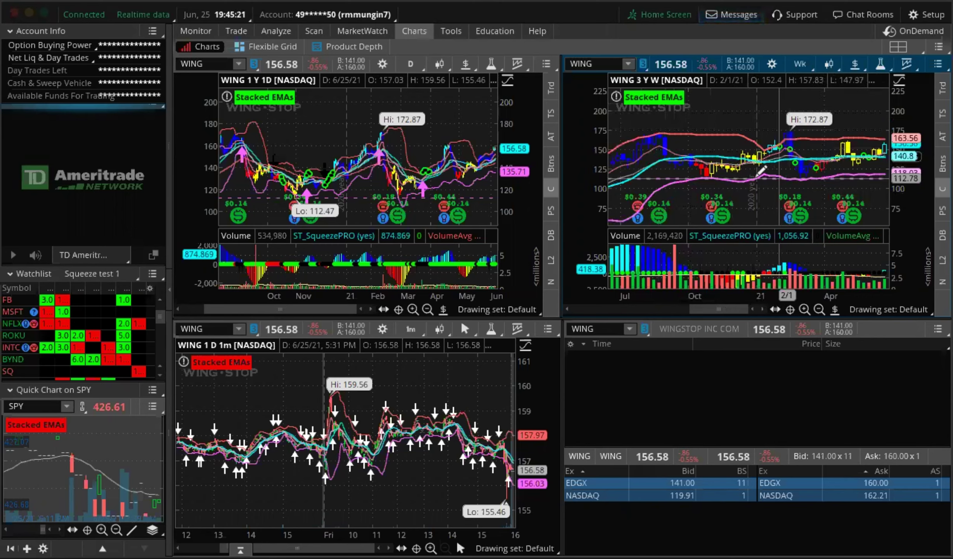
Step: Recolour the price level near 139 yellow
right_click(655, 177)
click(708, 194)
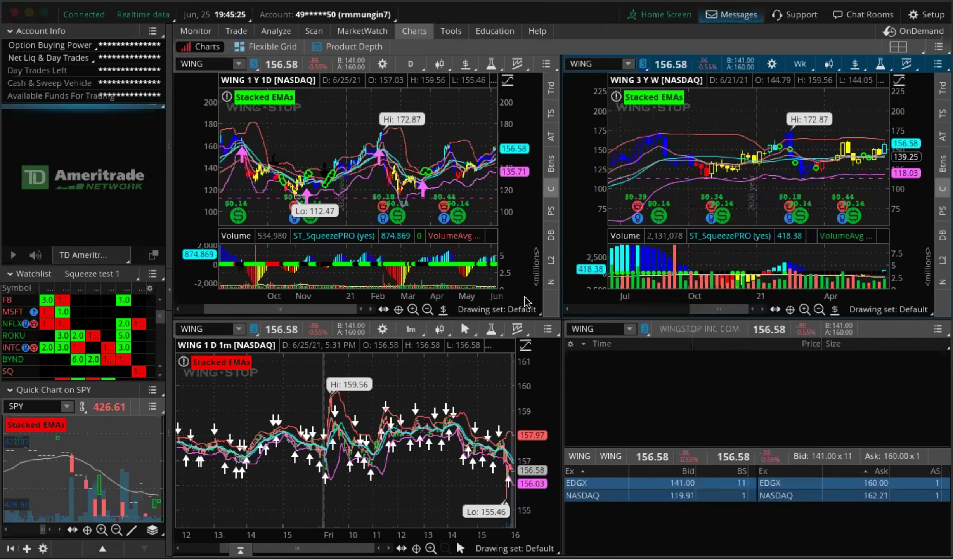
click(331, 405)
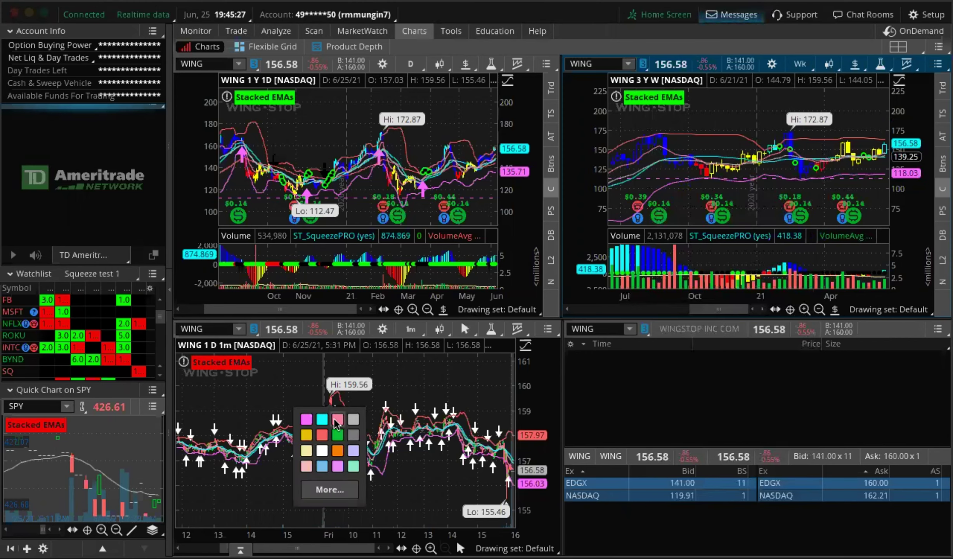
click(304, 436)
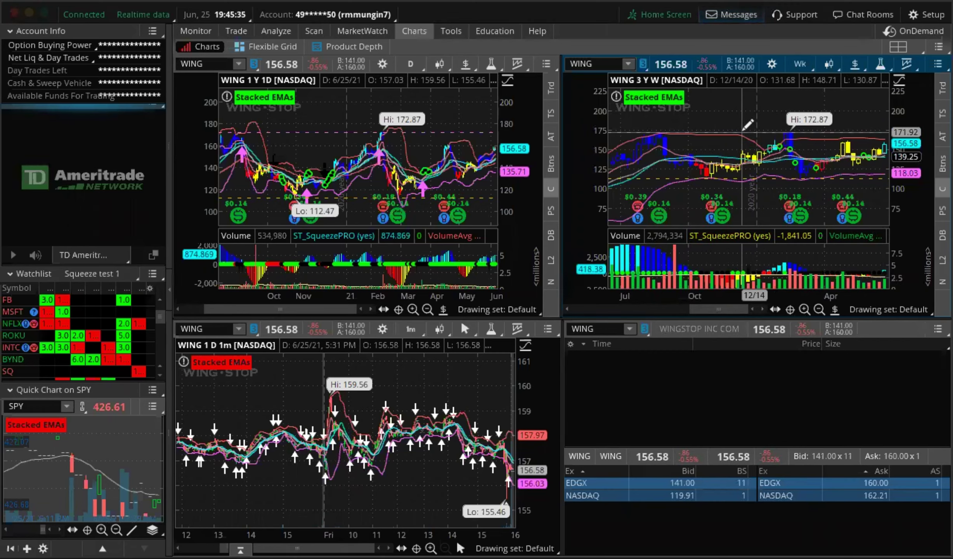
Step: Recolour the upper price level near 170 yellow as well
right_click(765, 132)
key(Escape)
click(332, 400)
click(306, 435)
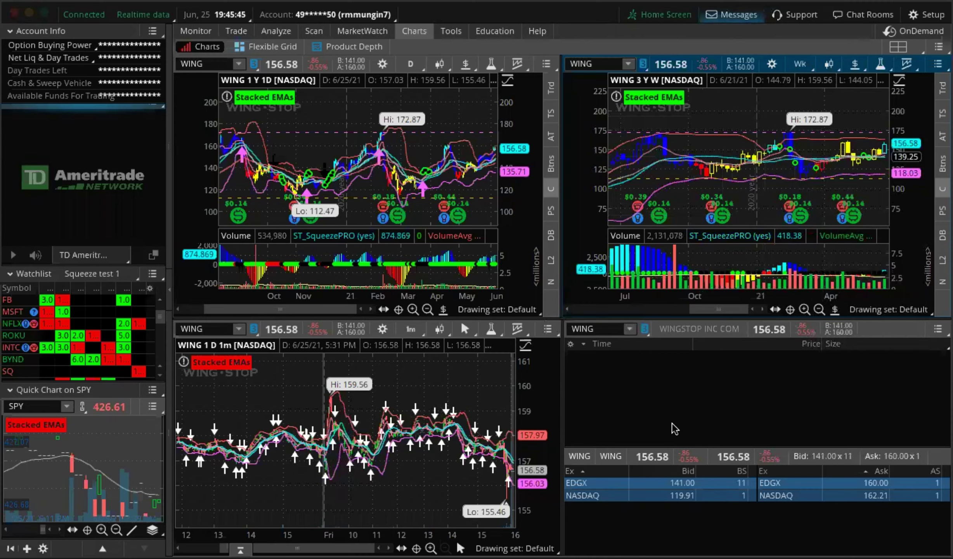
drag(727, 156, 785, 156)
scroll(787, 156, up, 10)
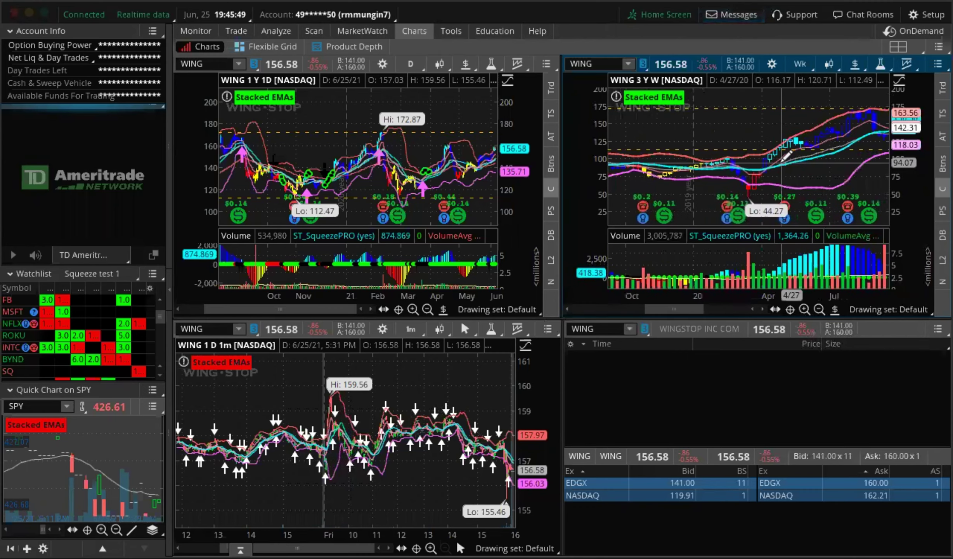
scroll(786, 156, down, 9)
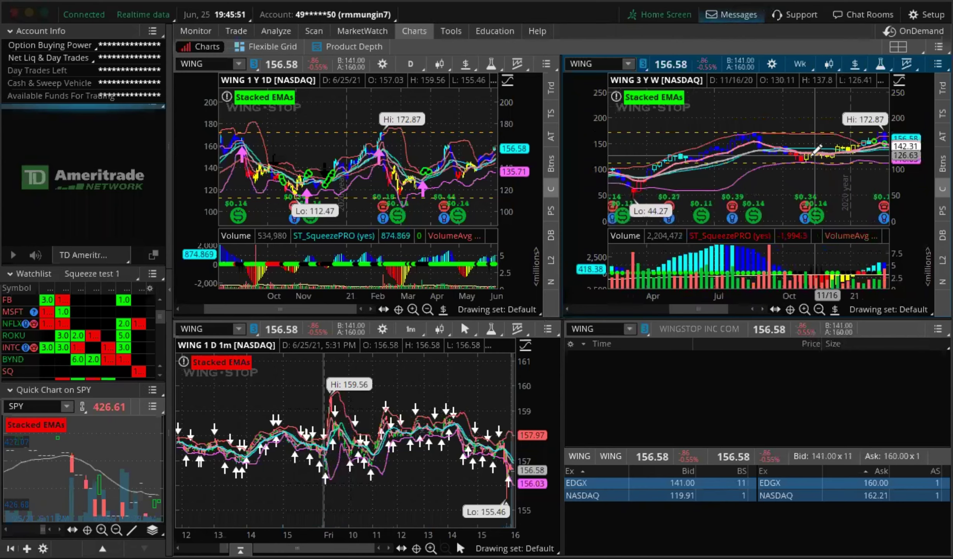
scroll(750, 153, up, 5)
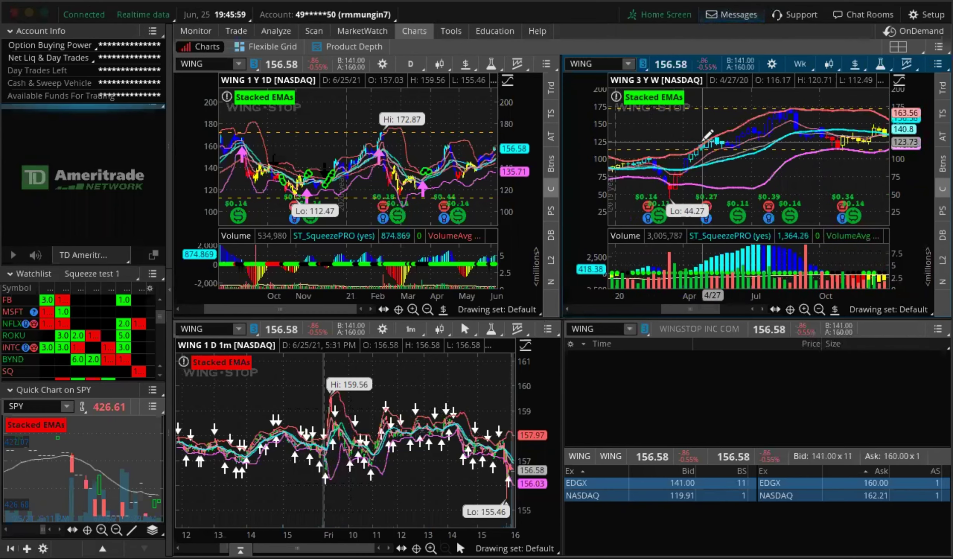
drag(707, 134, 736, 145)
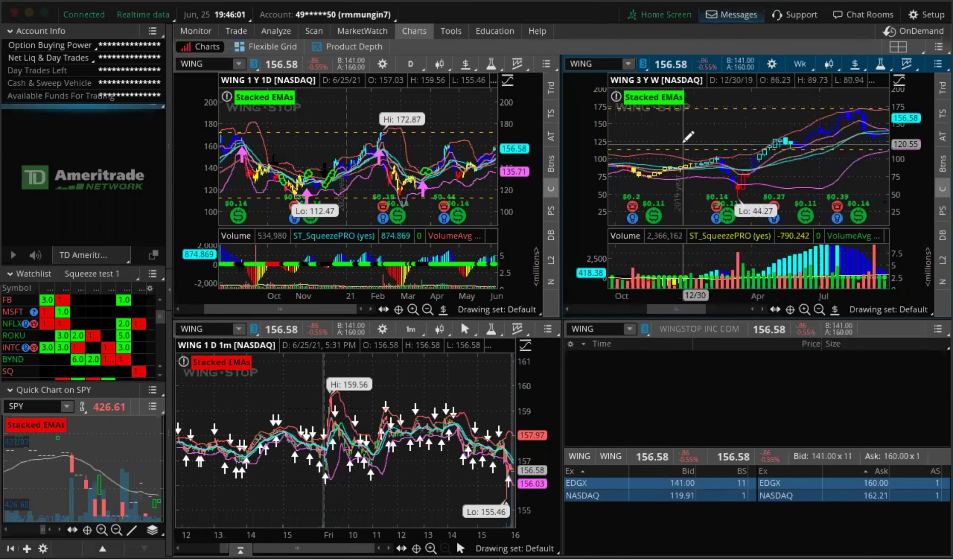
scroll(688, 136, up, 10)
scroll(688, 136, up, 4)
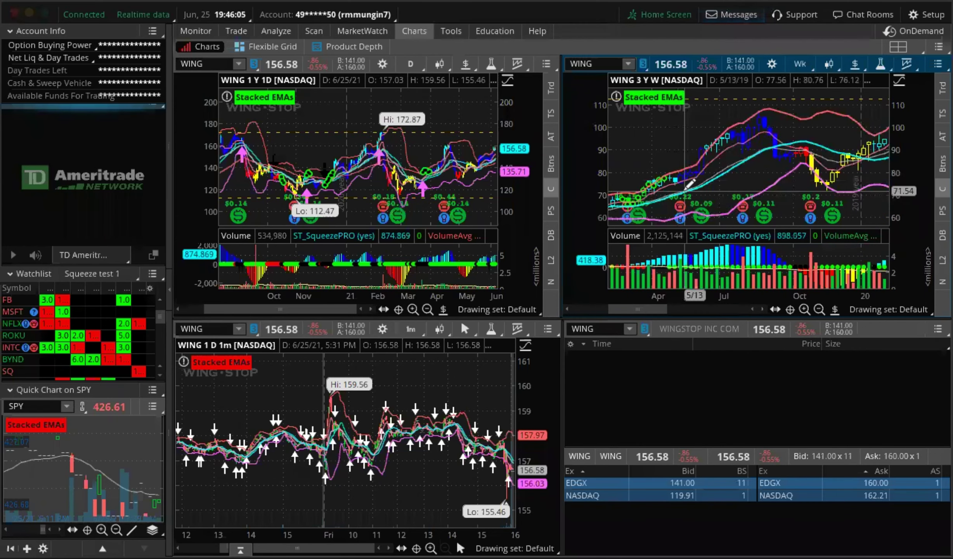
scroll(737, 123, down, 3)
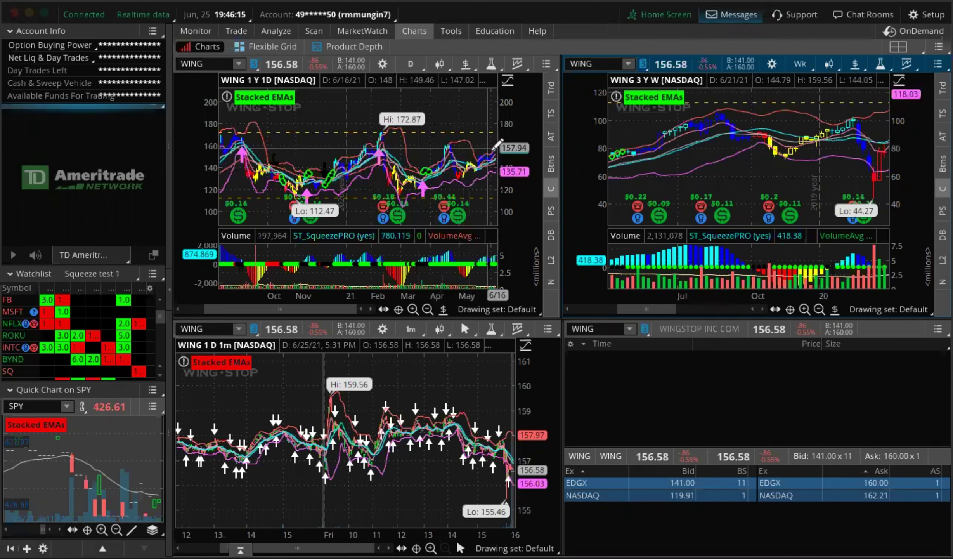
scroll(777, 152, down, 1)
scroll(776, 153, down, 1)
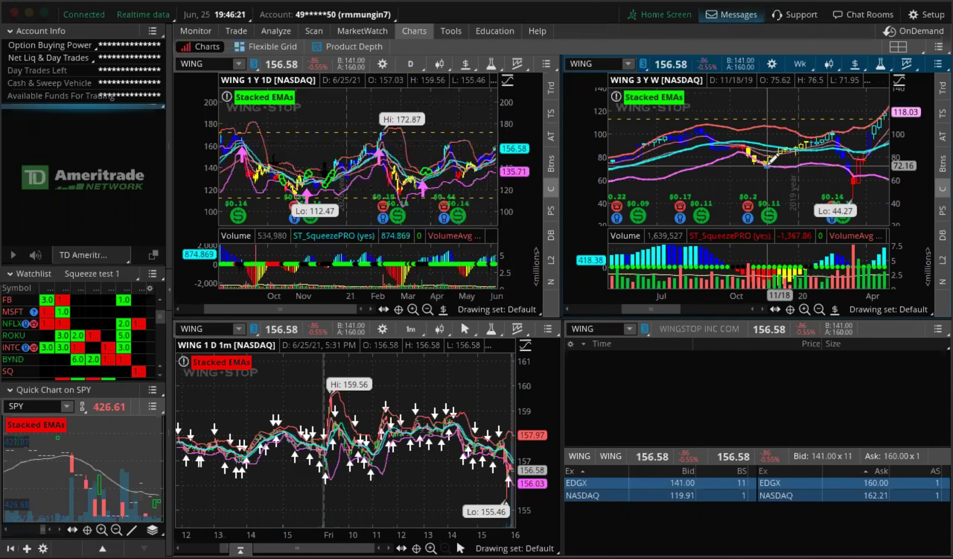
scroll(707, 174, up, 4)
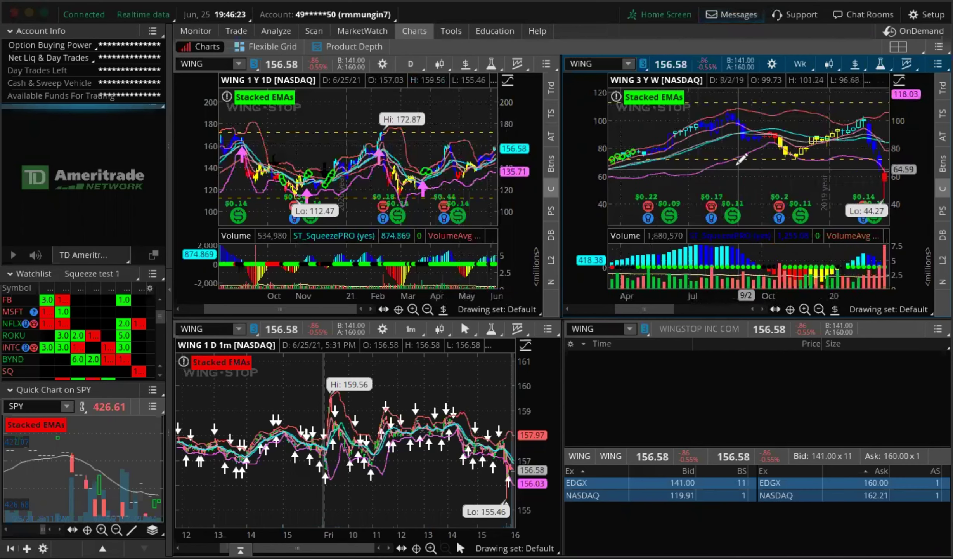
scroll(744, 165, up, 5)
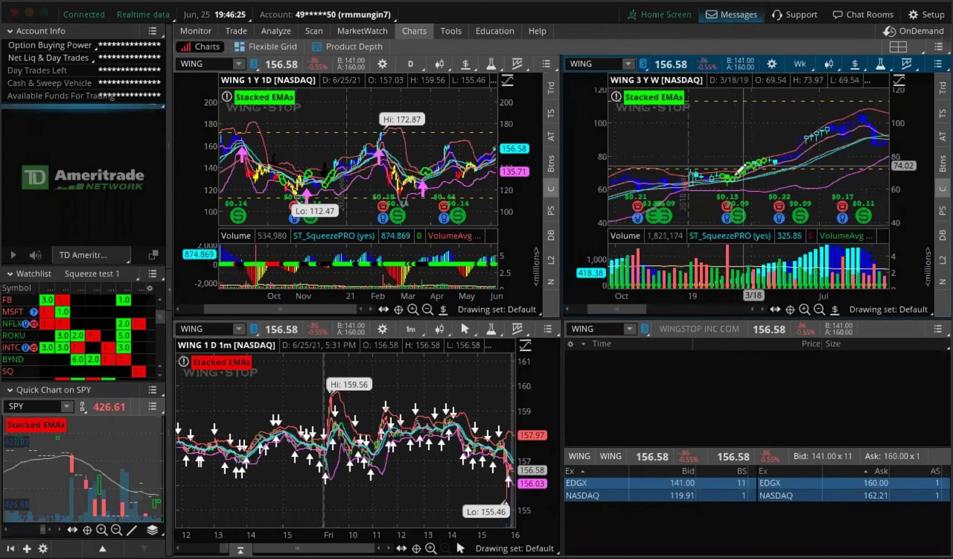
scroll(690, 157, up, 5)
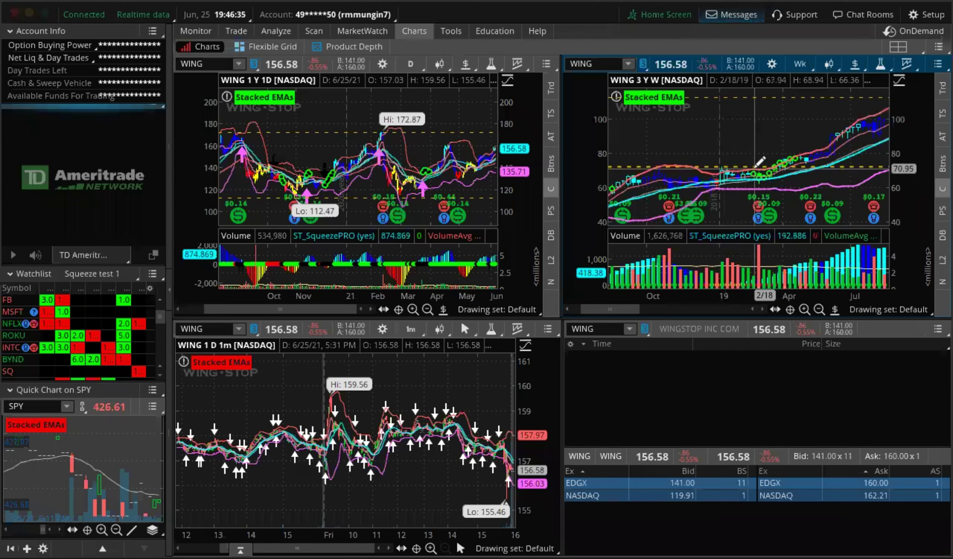
scroll(755, 166, down, 3)
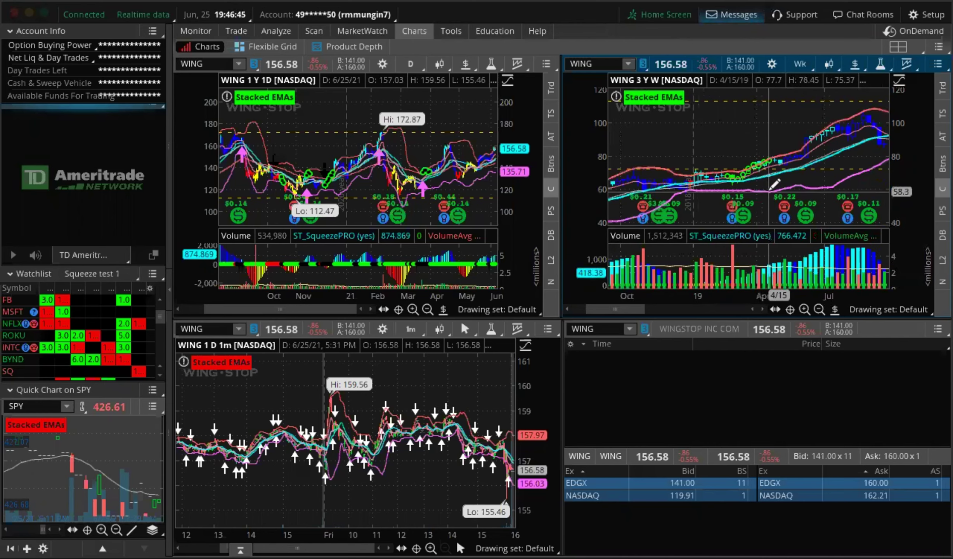
scroll(745, 175, down, 2)
scroll(748, 159, down, 2)
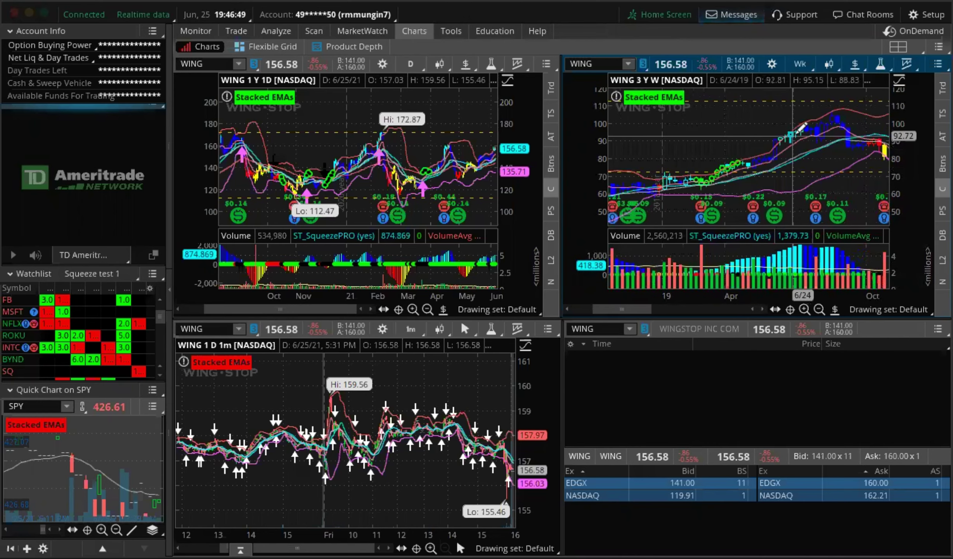
scroll(749, 186, down, 1)
scroll(729, 183, down, 3)
scroll(716, 146, down, 3)
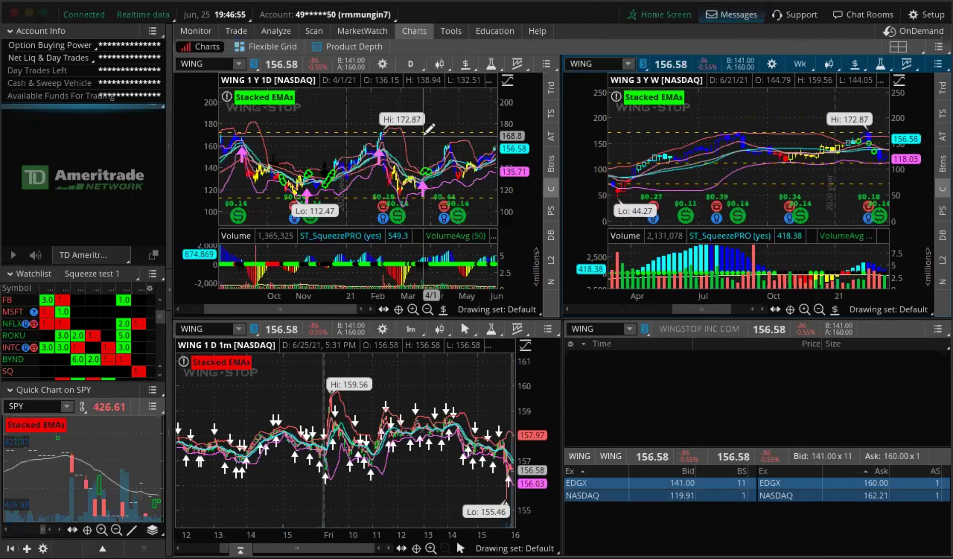
Step: Mark a price level near 151.5 on the daily WING chart
scroll(404, 140, up, 3)
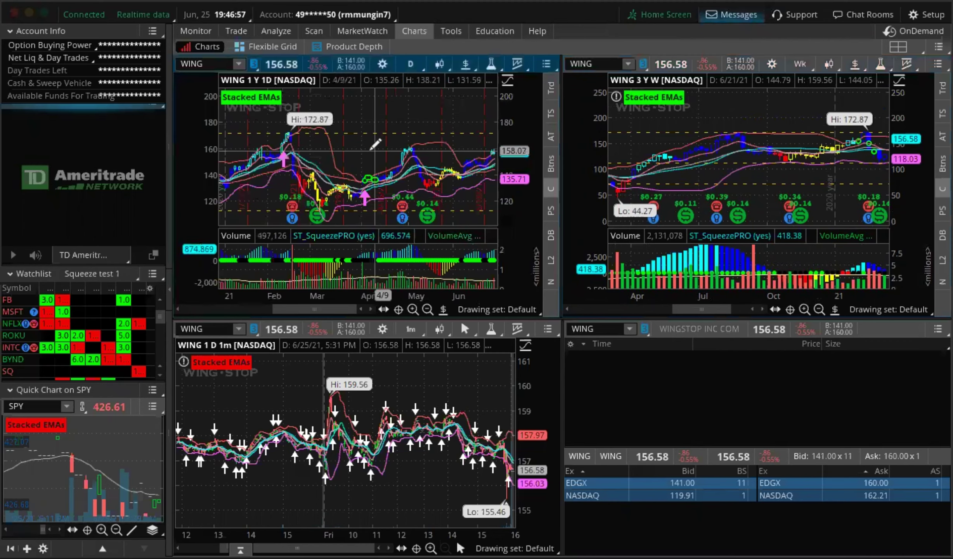
scroll(391, 144, up, 4)
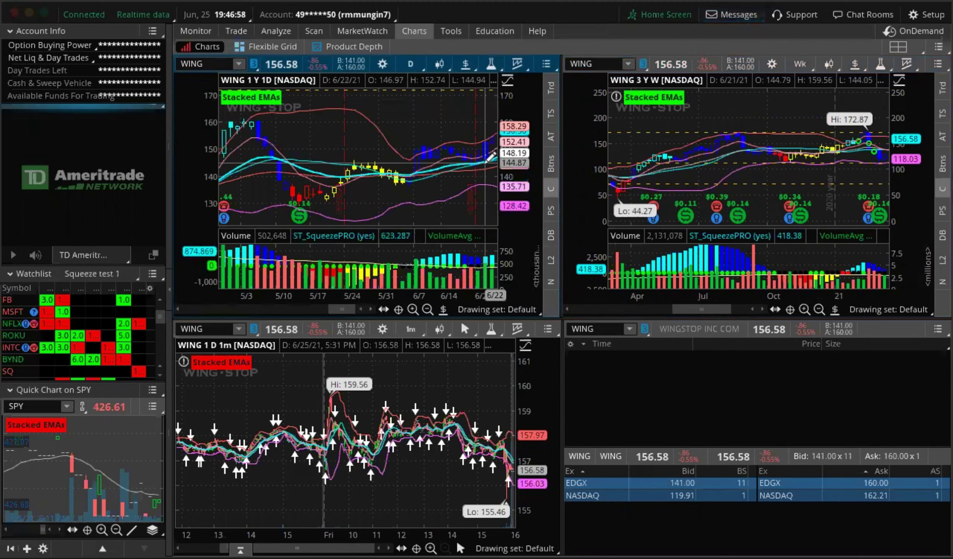
scroll(447, 147, down, 1)
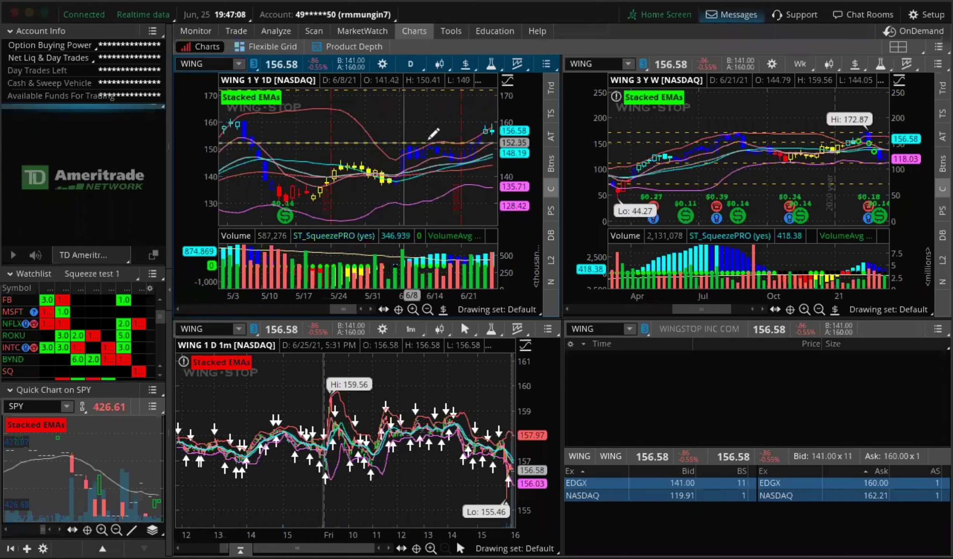
click(371, 143)
Step: Change the red line on the 1-minute chart to cyan from the swatch palette
right_click(363, 142)
click(323, 292)
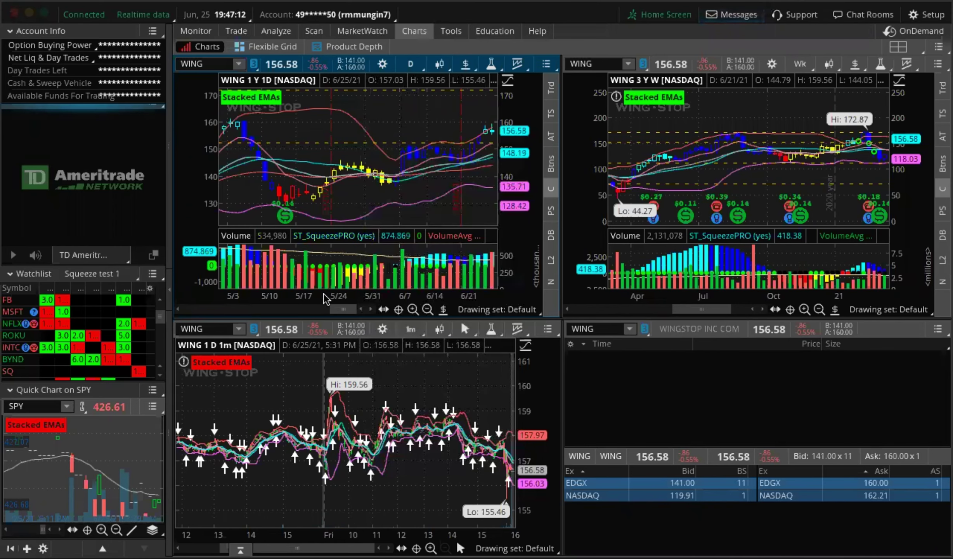
click(335, 400)
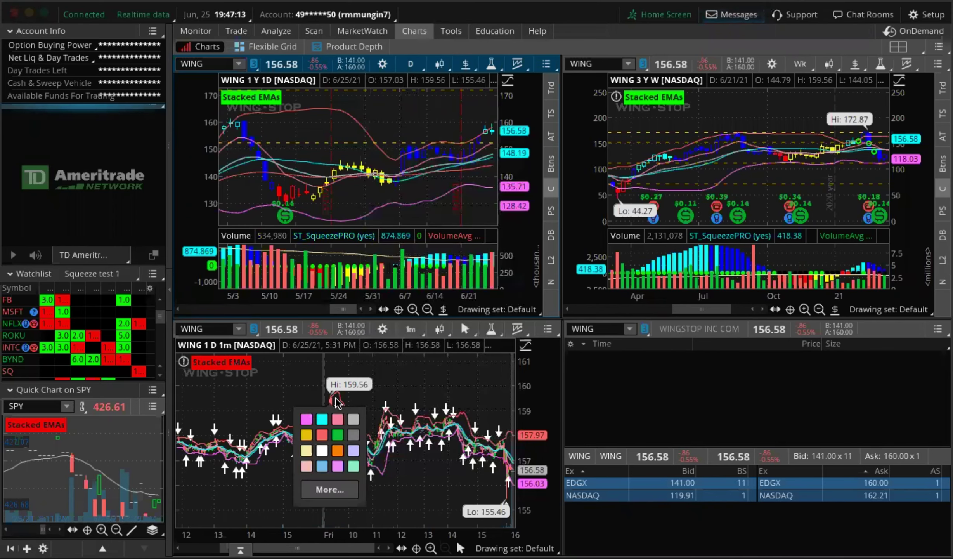
click(328, 424)
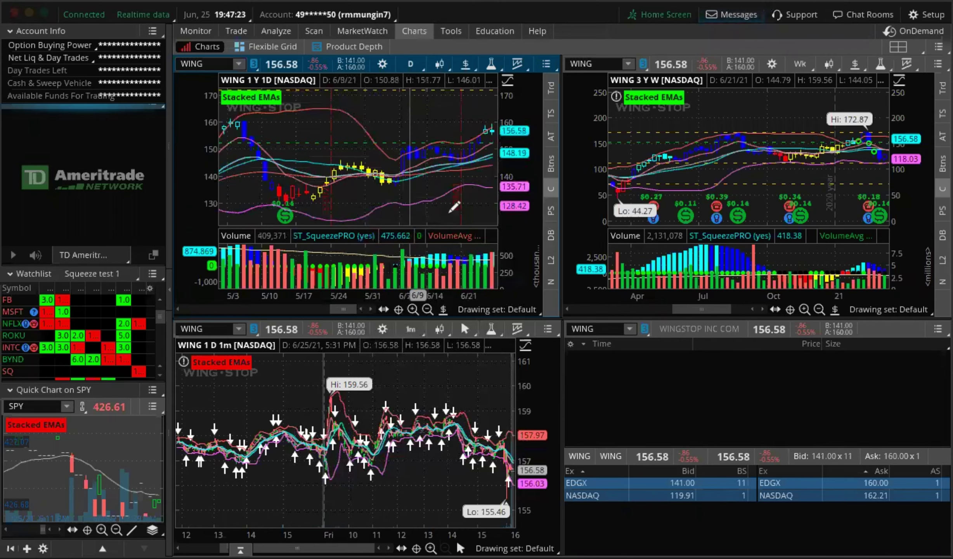
scroll(454, 207, up, 5)
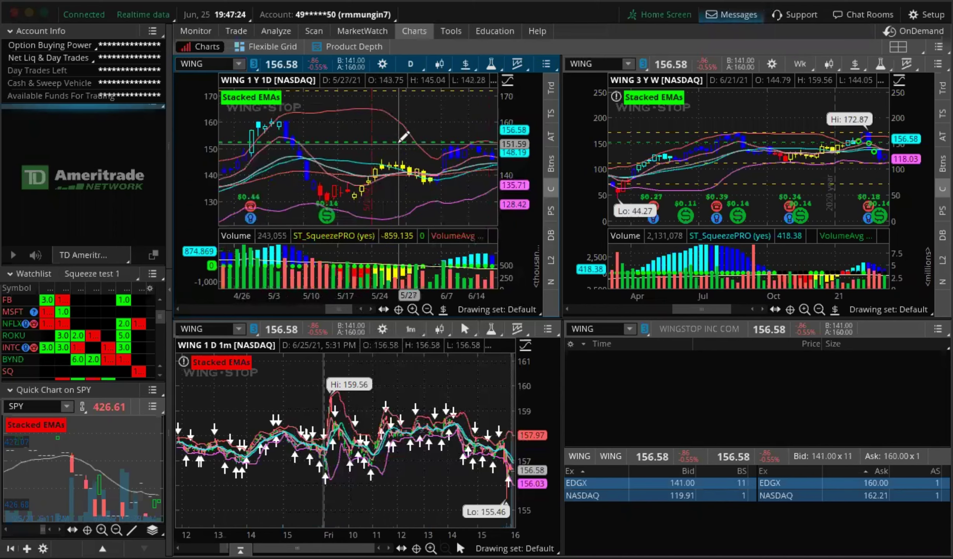
scroll(400, 140, up, 10)
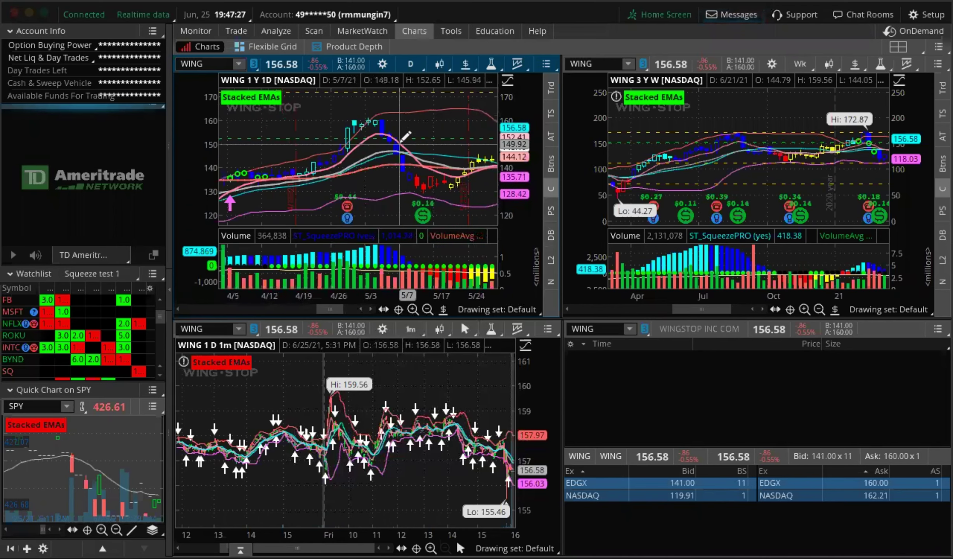
scroll(406, 136, up, 4)
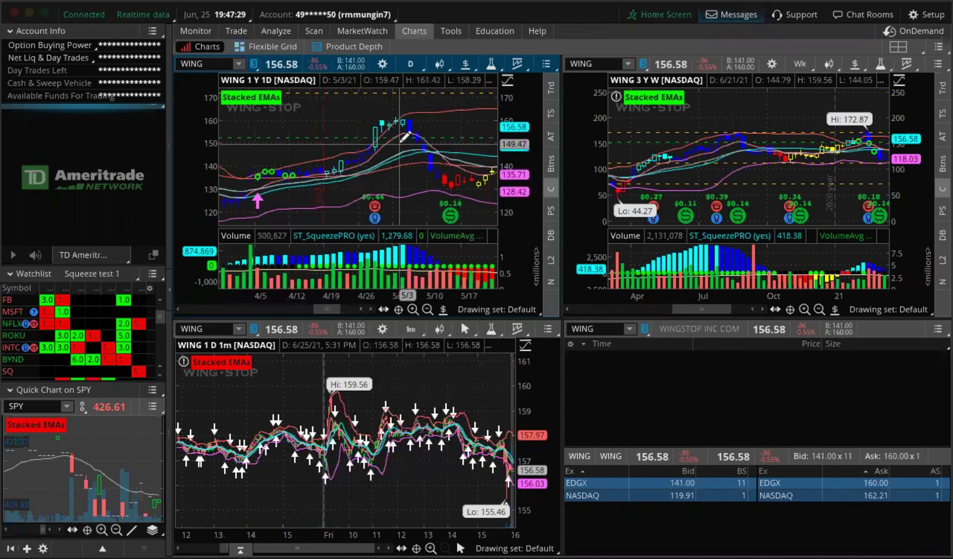
scroll(414, 147, down, 8)
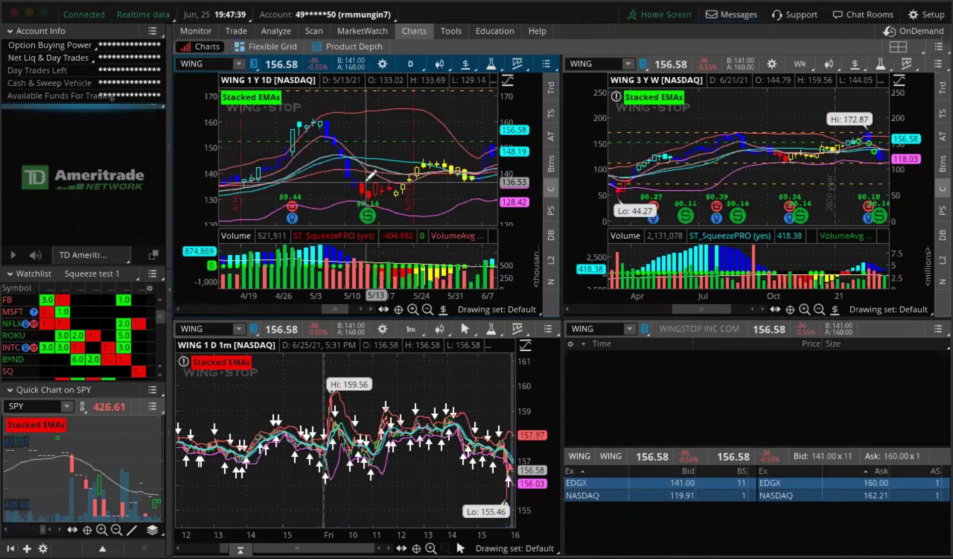
scroll(371, 173, down, 5)
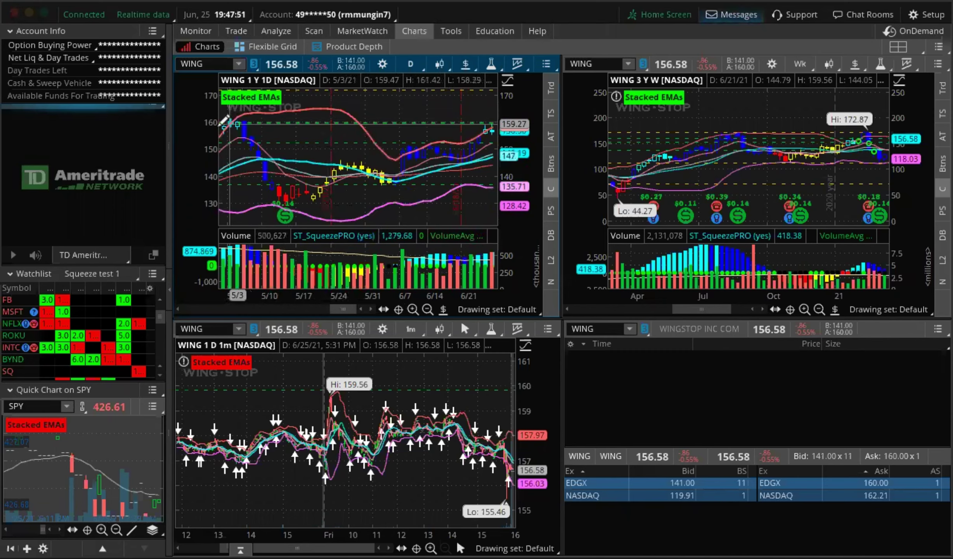
scroll(255, 113, up, 5)
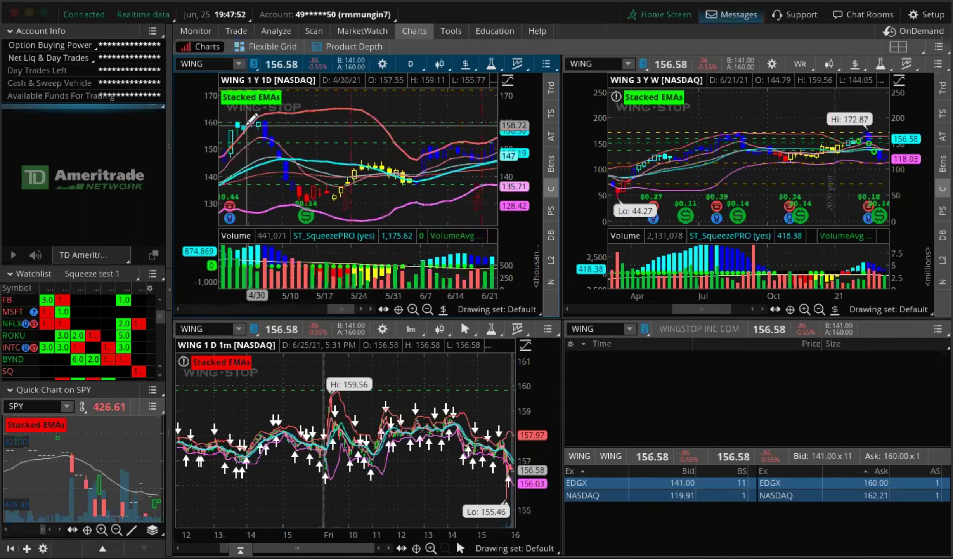
scroll(251, 118, up, 6)
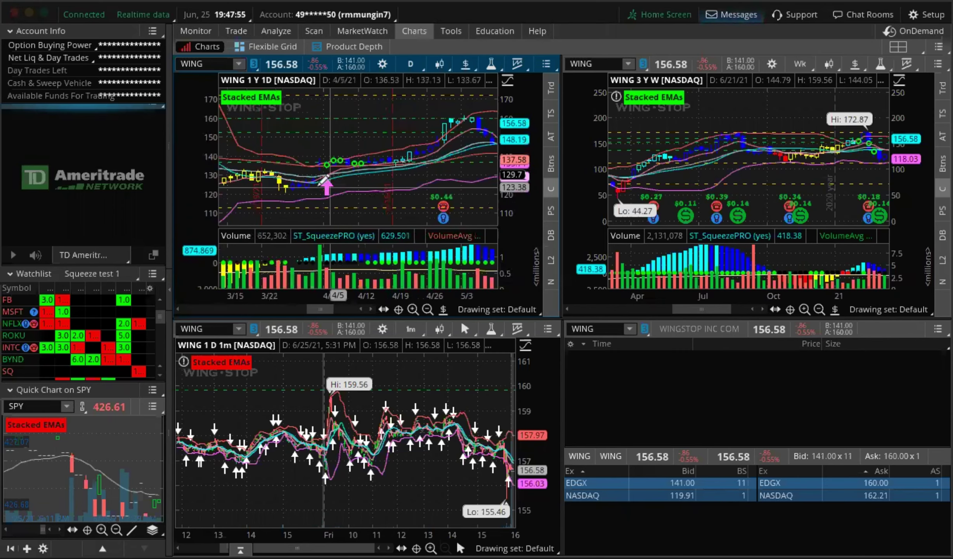
scroll(310, 188, down, 4)
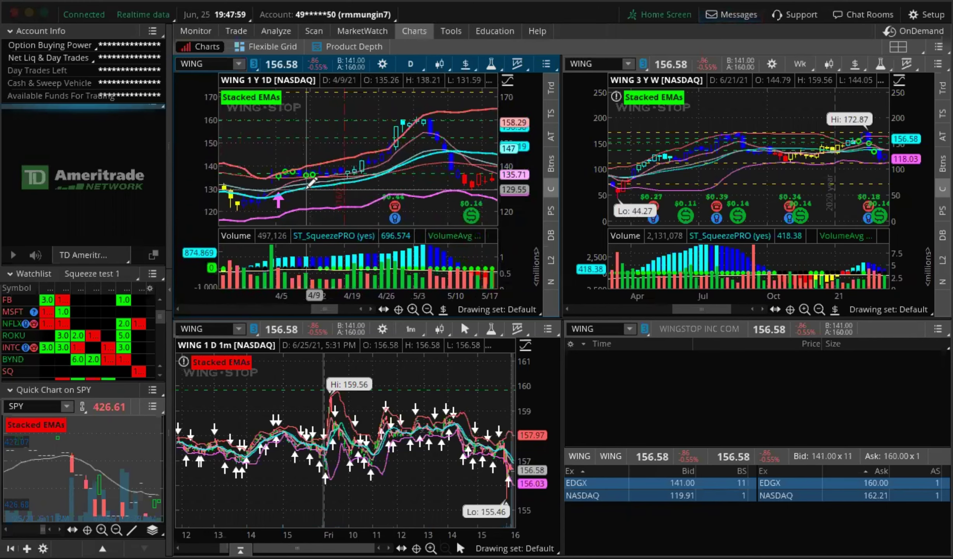
scroll(311, 183, up, 6)
scroll(370, 182, up, 5)
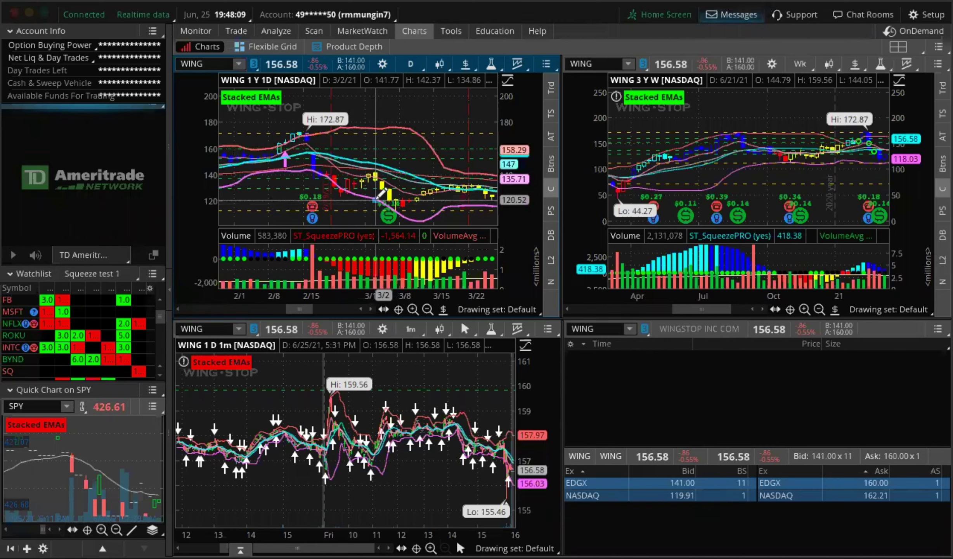
scroll(385, 167, up, 5)
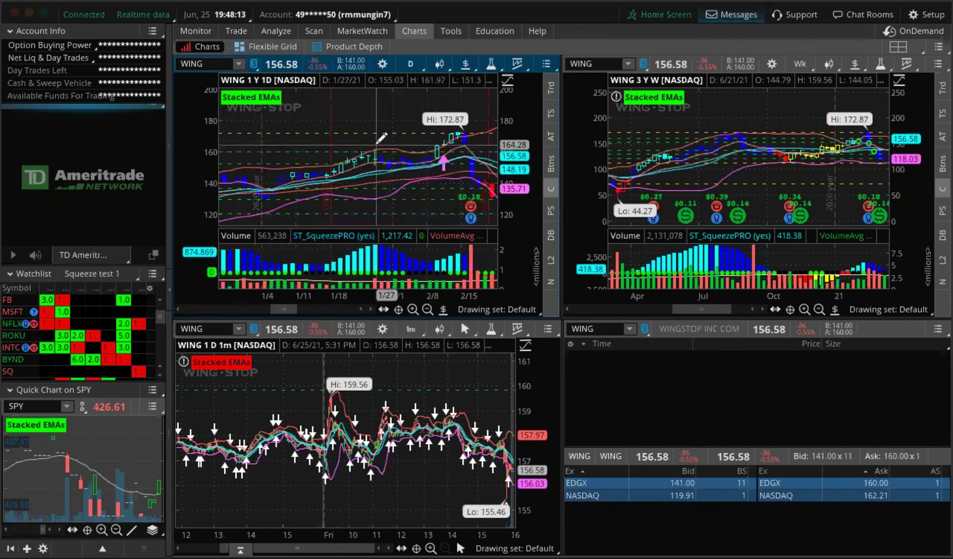
scroll(386, 150, down, 15)
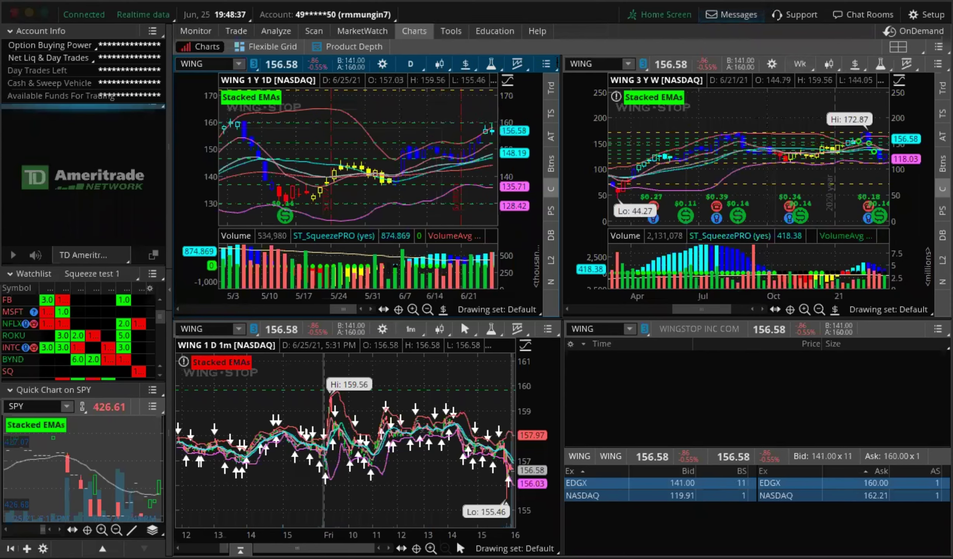
Step: Switch the upper-right WING chart from 3-year weekly to 20 D : 1h and zoom in
click(411, 66)
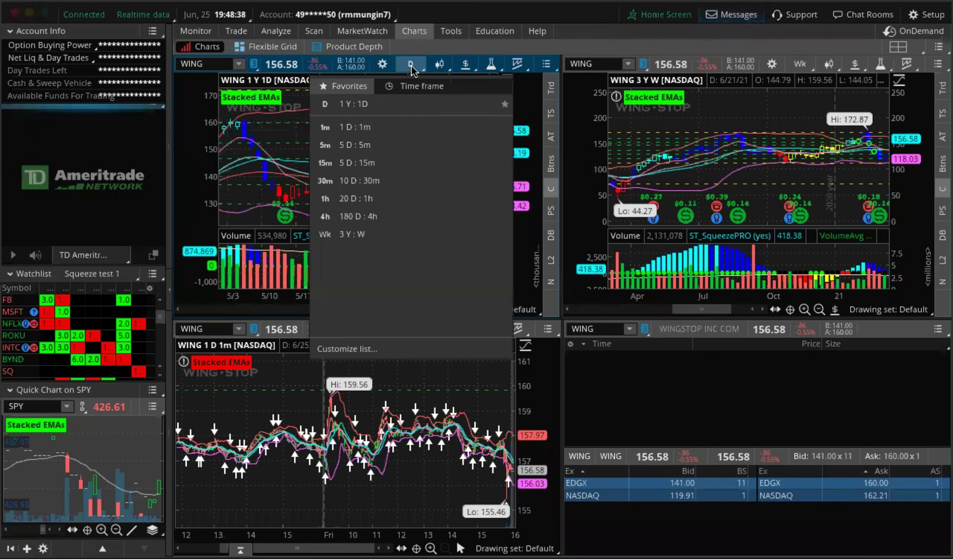
click(799, 66)
click(732, 216)
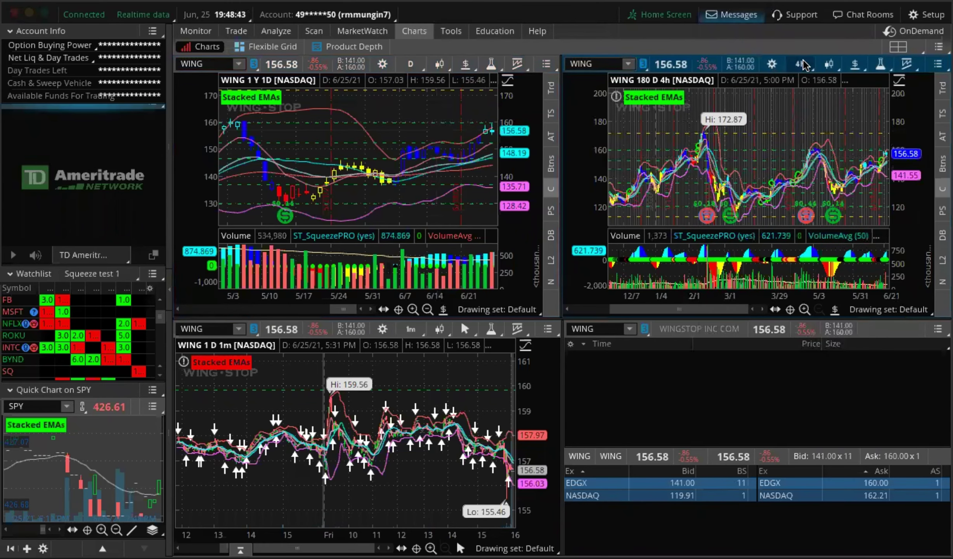
click(799, 64)
click(734, 233)
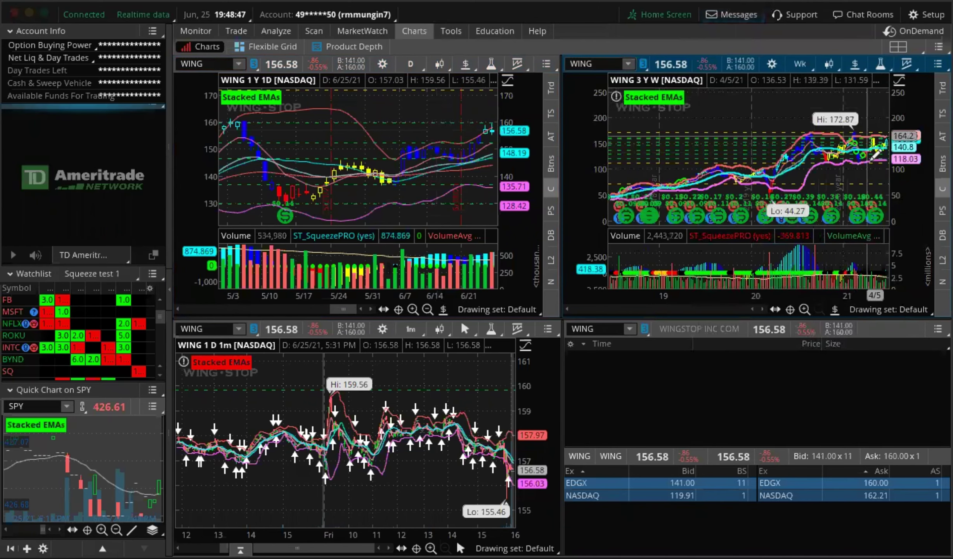
click(798, 65)
click(743, 199)
scroll(794, 158, up, 4)
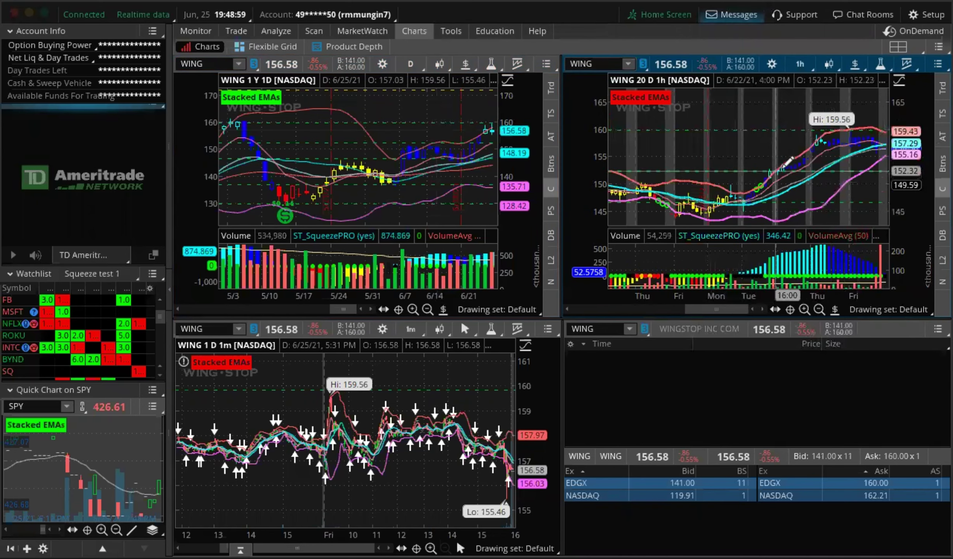
Step: Set the upper-right WING chart to 180 D : 4h
click(803, 65)
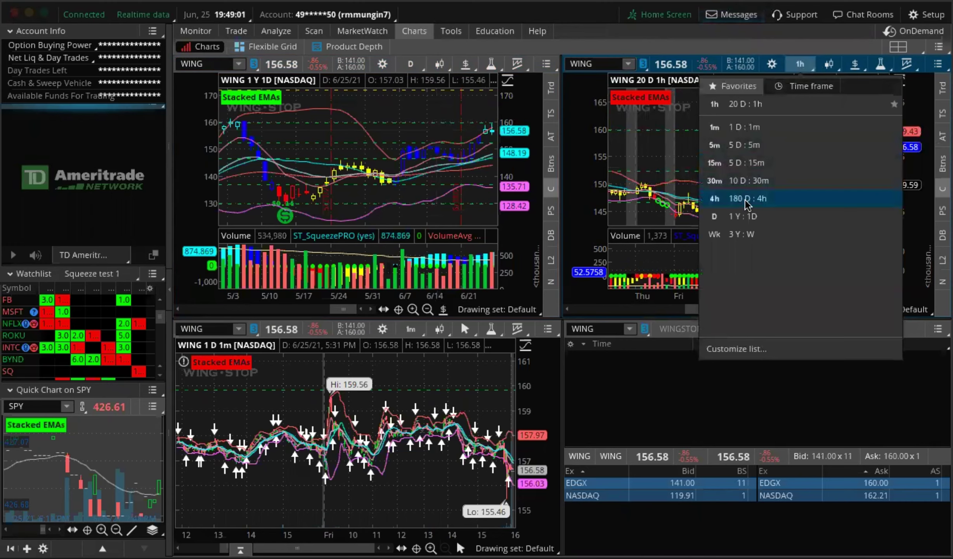
click(746, 198)
scroll(793, 152, up, 5)
Step: Check a drawing's options and the drawing tools, then zoom the 4h chart to about two weeks
right_click(700, 176)
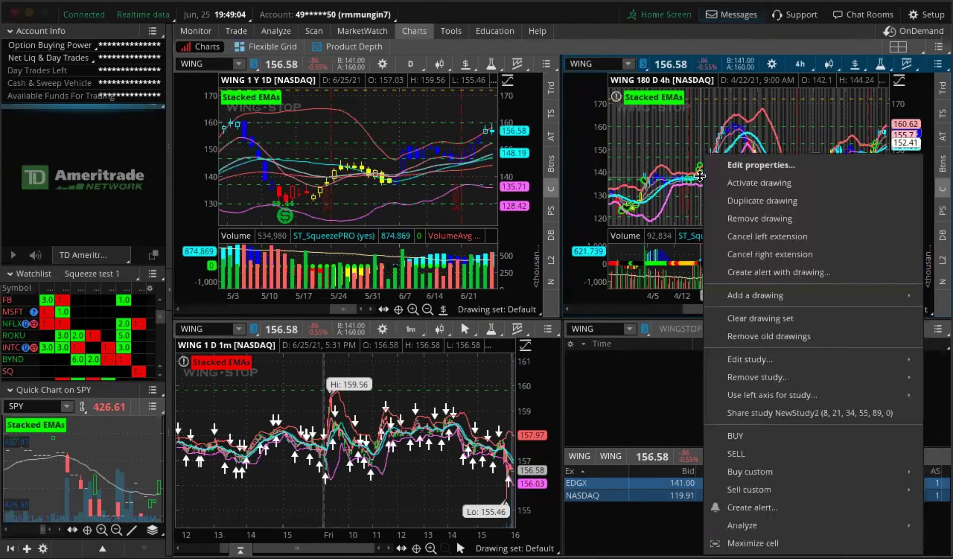
click(690, 137)
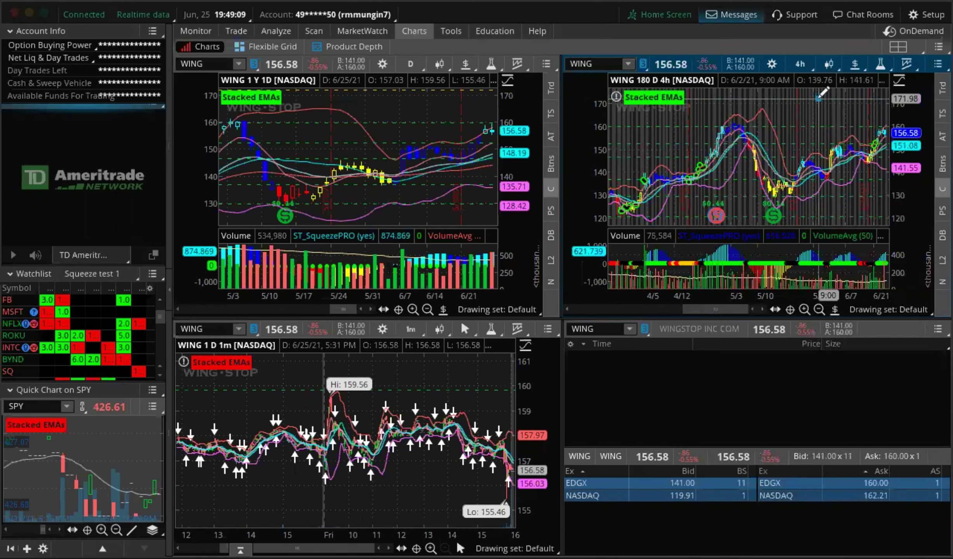
click(837, 307)
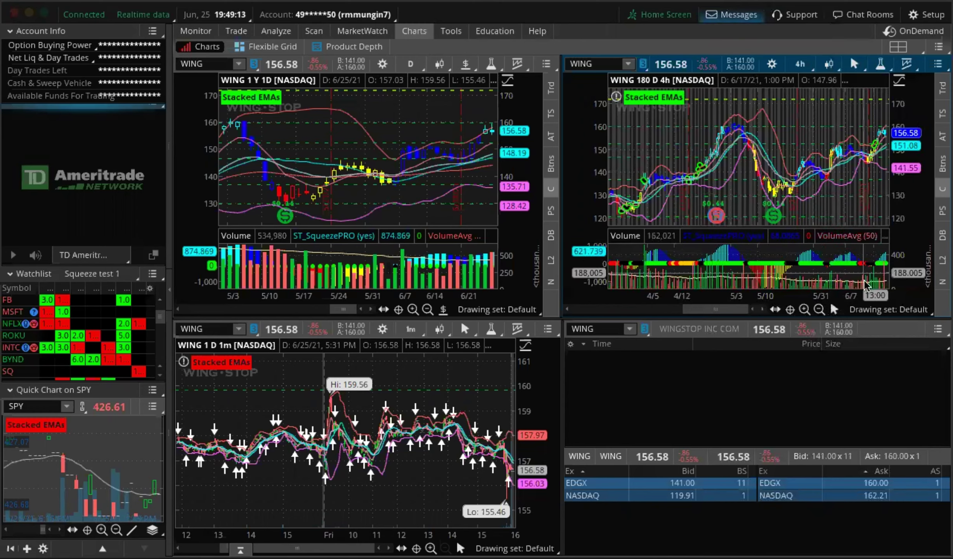
mouse_move(831, 304)
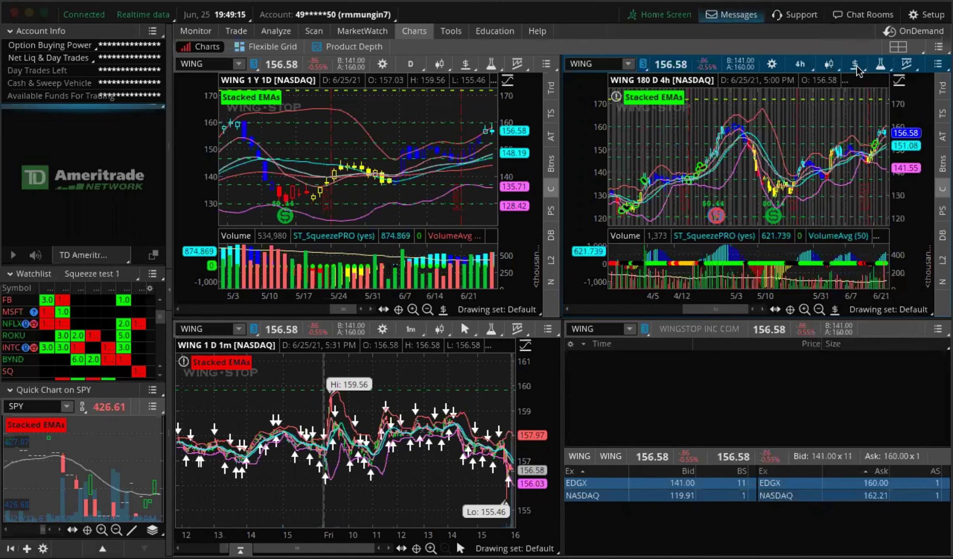
scroll(830, 173, up, 3)
scroll(828, 168, up, 4)
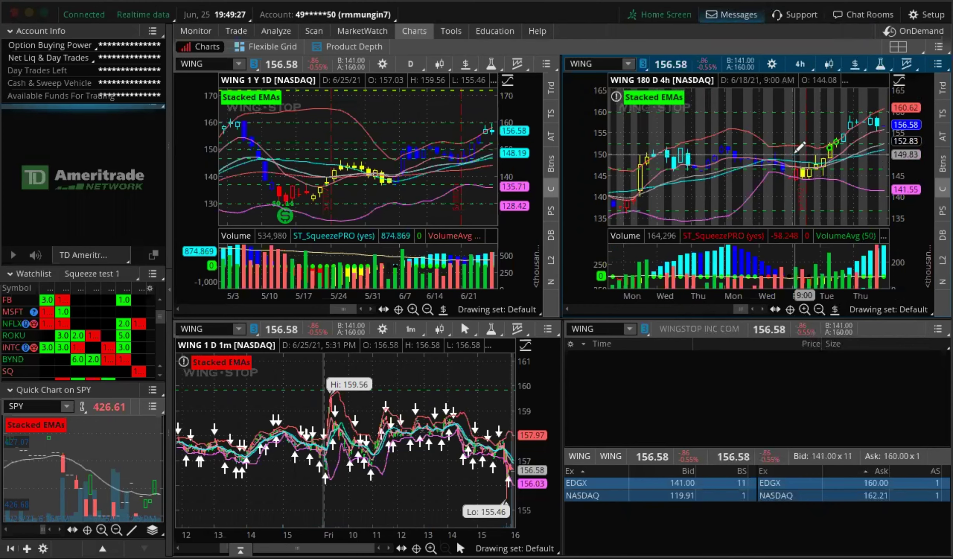
Step: Recolour a drawing on the WING 1-minute chart pink
right_click(805, 156)
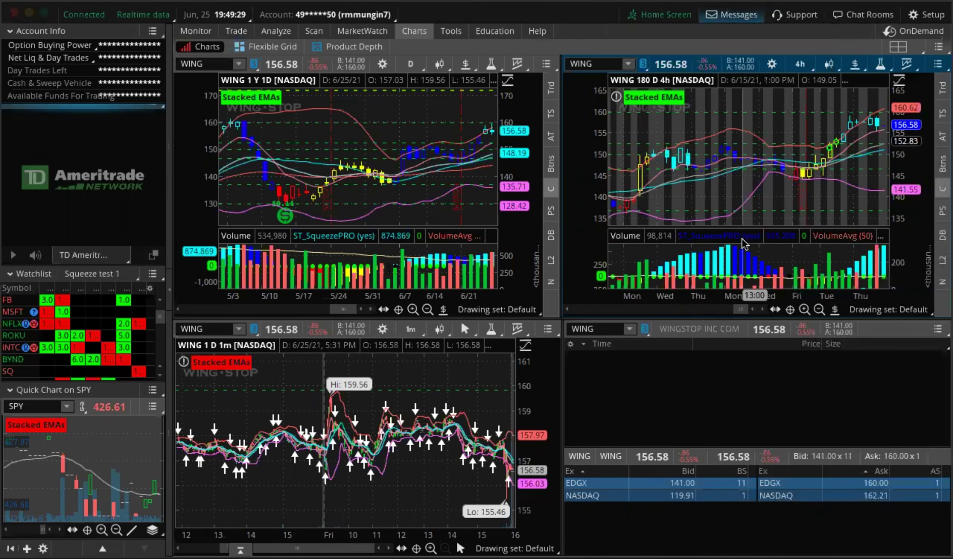
click(827, 179)
click(329, 397)
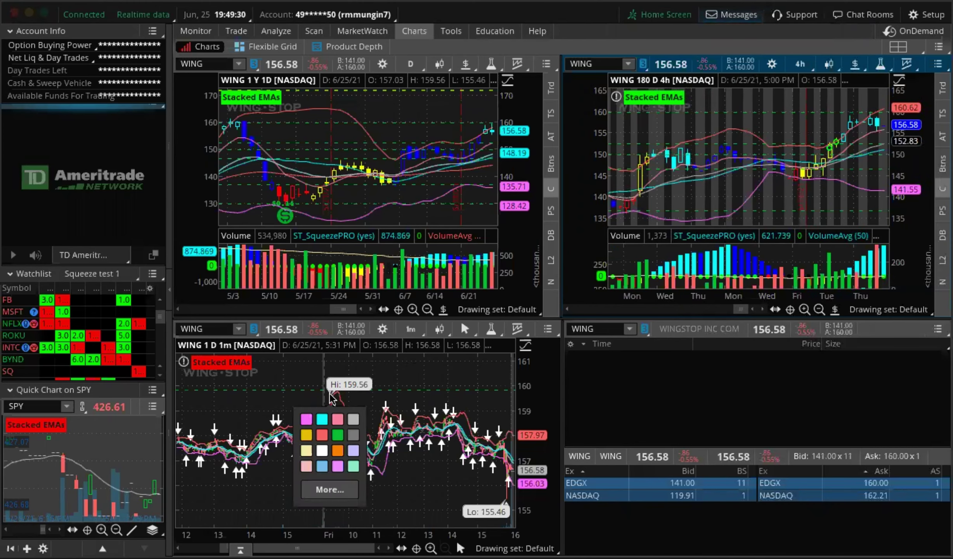
click(306, 419)
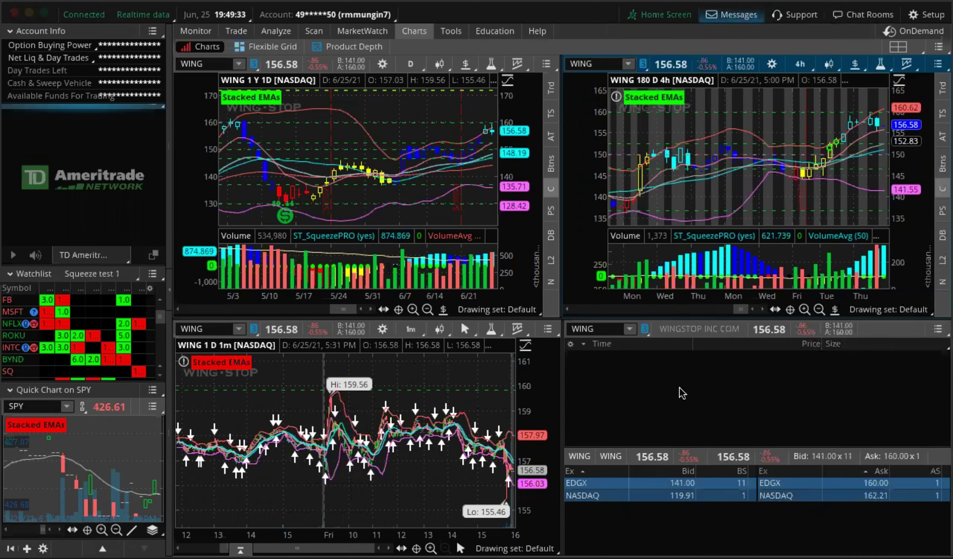
scroll(724, 146, up, 5)
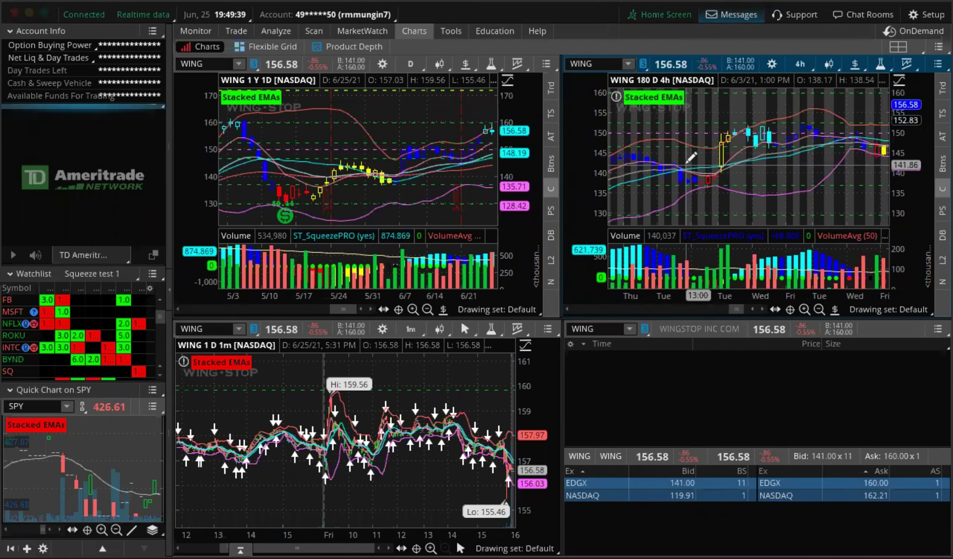
Step: Bring up the colour choices for the 4h price level near the high
right_click(772, 161)
click(441, 394)
click(327, 398)
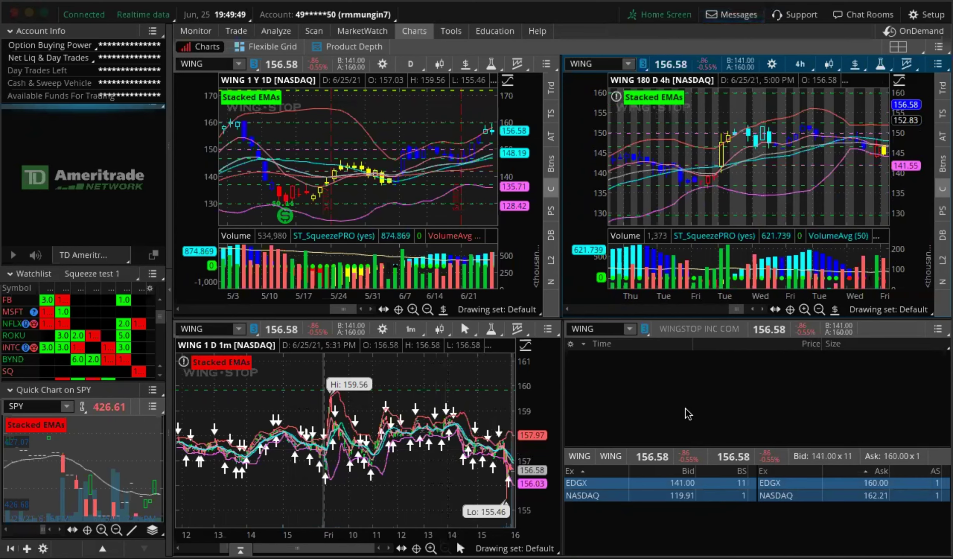
Step: Pan the 4-hour WING chart back to late March through April
scroll(790, 153, up, 5)
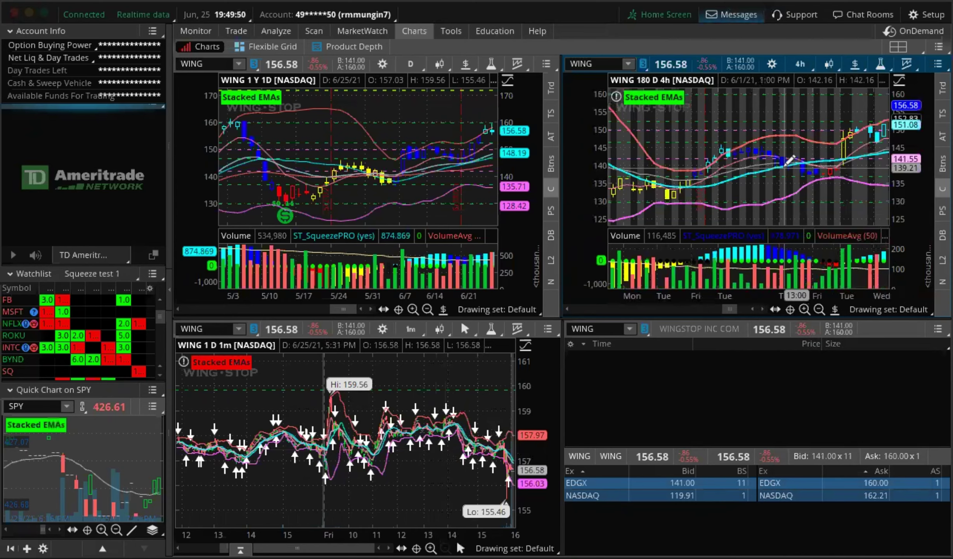
scroll(753, 124, down, 5)
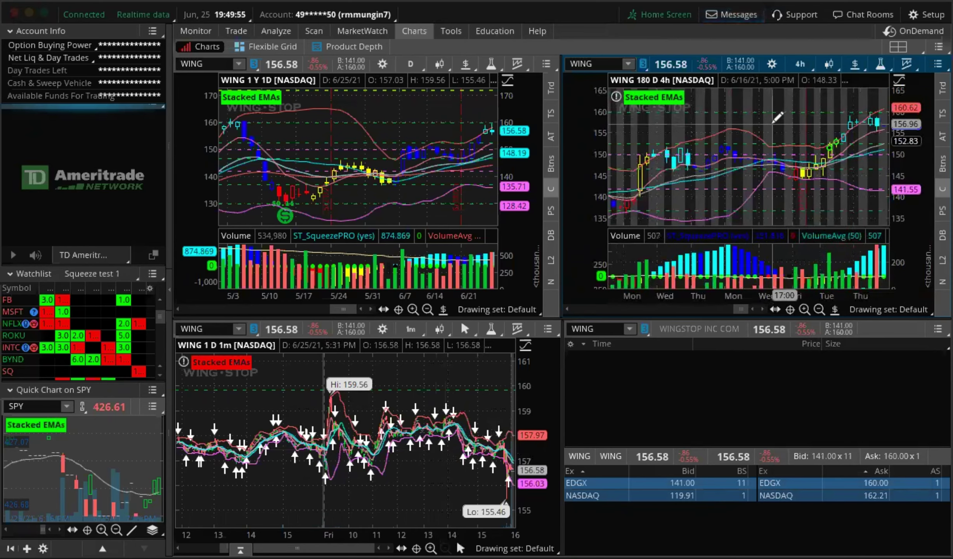
scroll(777, 116, up, 5)
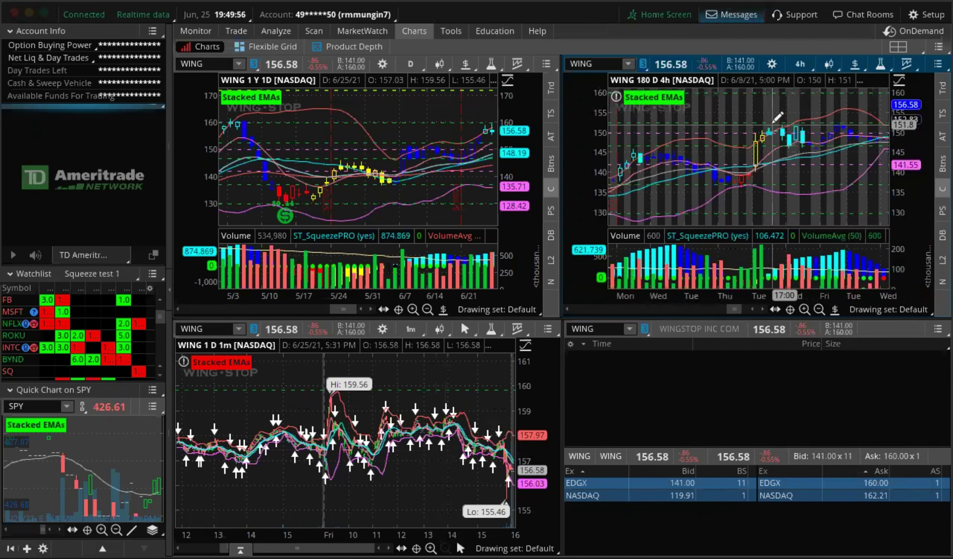
scroll(778, 117, up, 5)
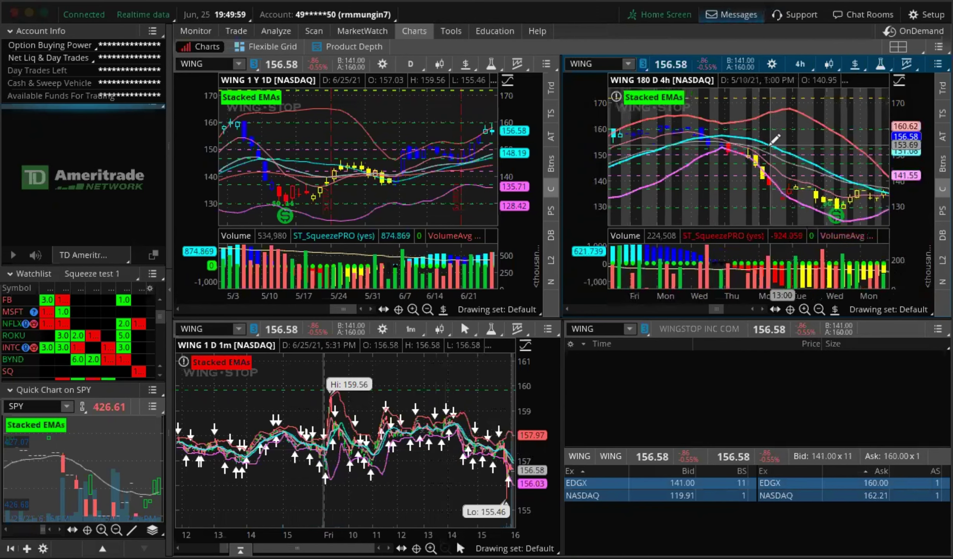
scroll(767, 111, up, 5)
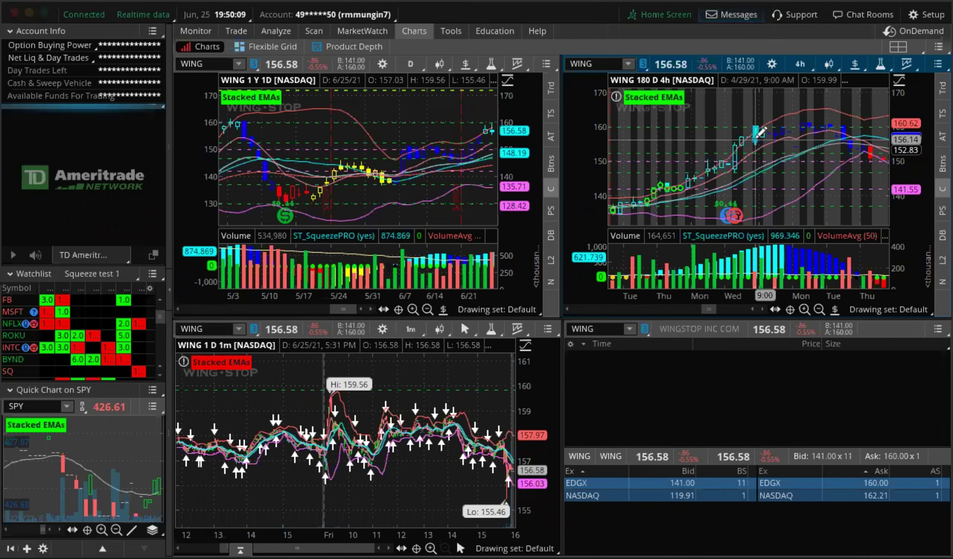
scroll(804, 131, up, 5)
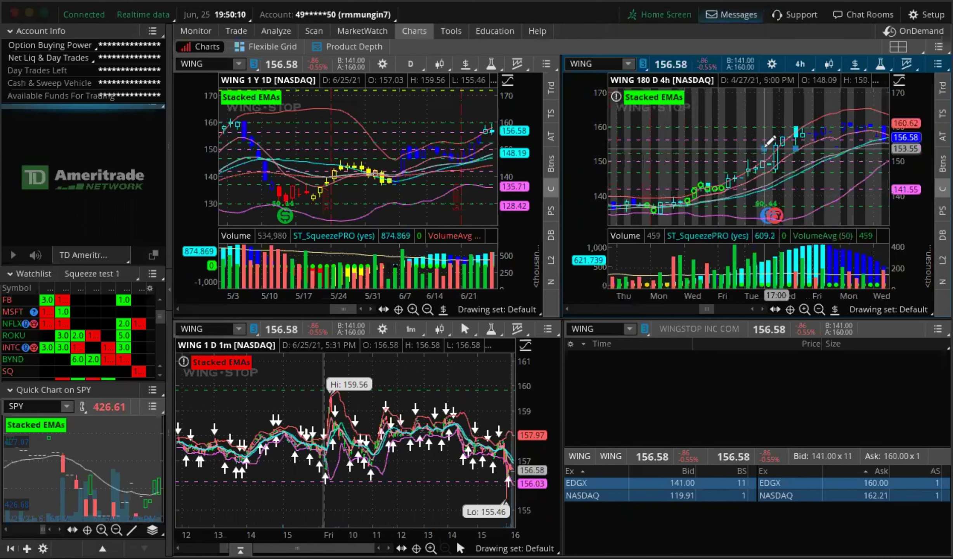
scroll(769, 141, up, 3)
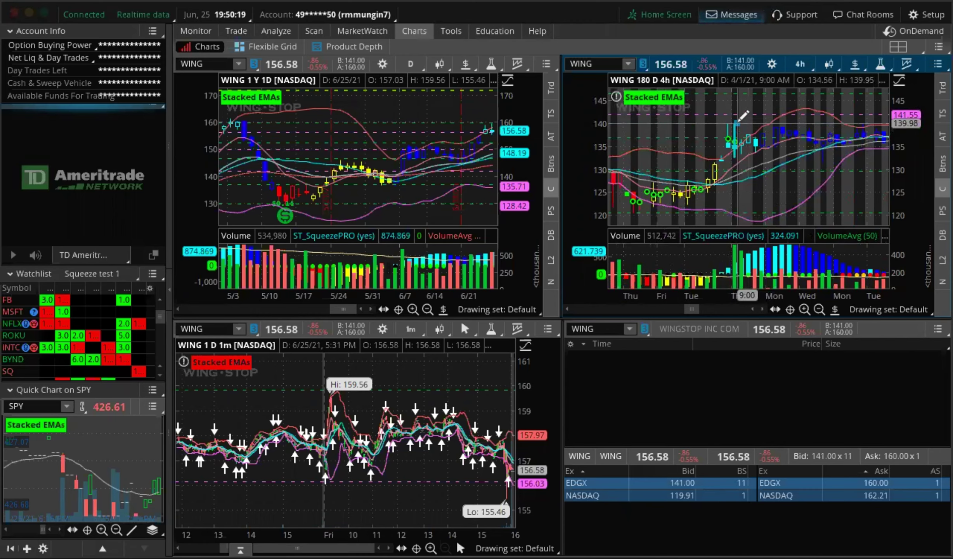
scroll(738, 116, up, 3)
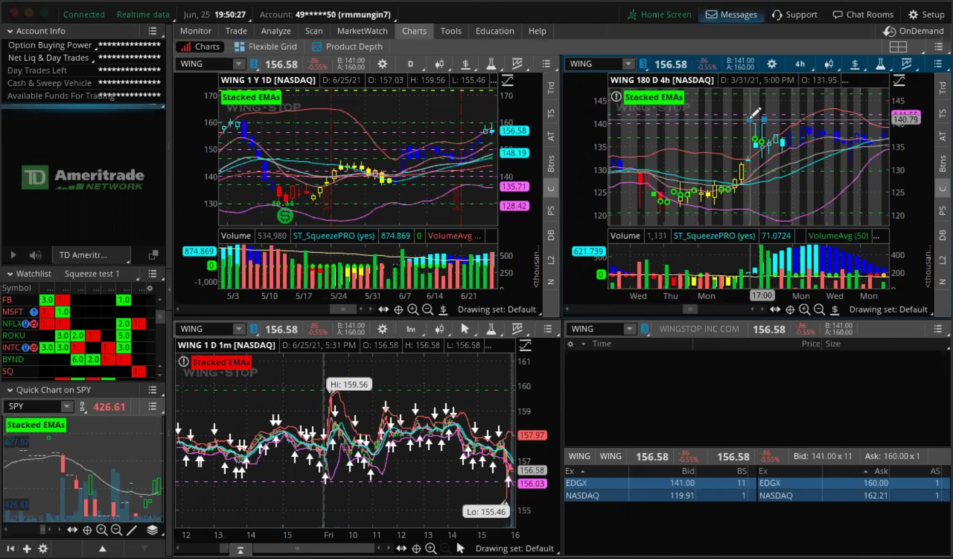
Step: Choose the Rectangle tool and start a zone box around 140–142 on the 4-hour chart
click(834, 309)
click(844, 133)
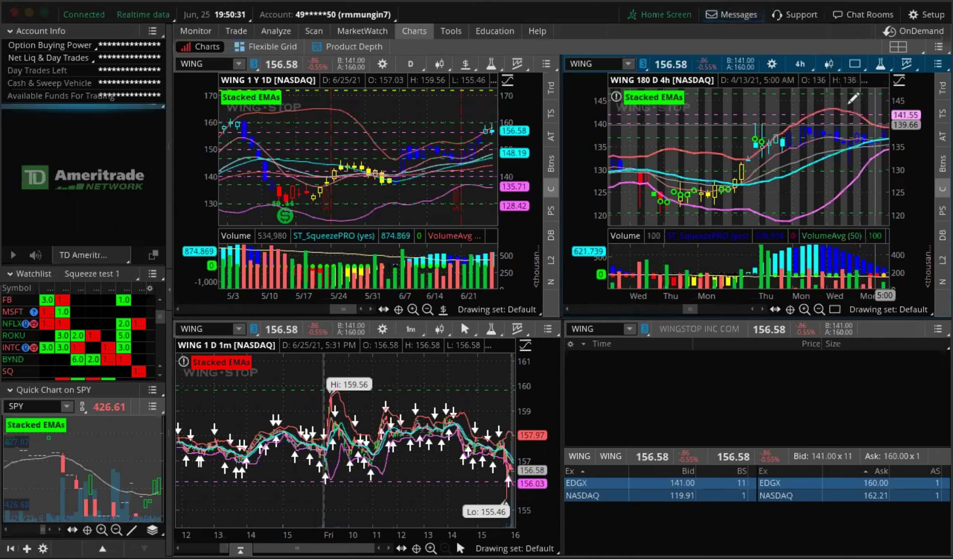
click(611, 114)
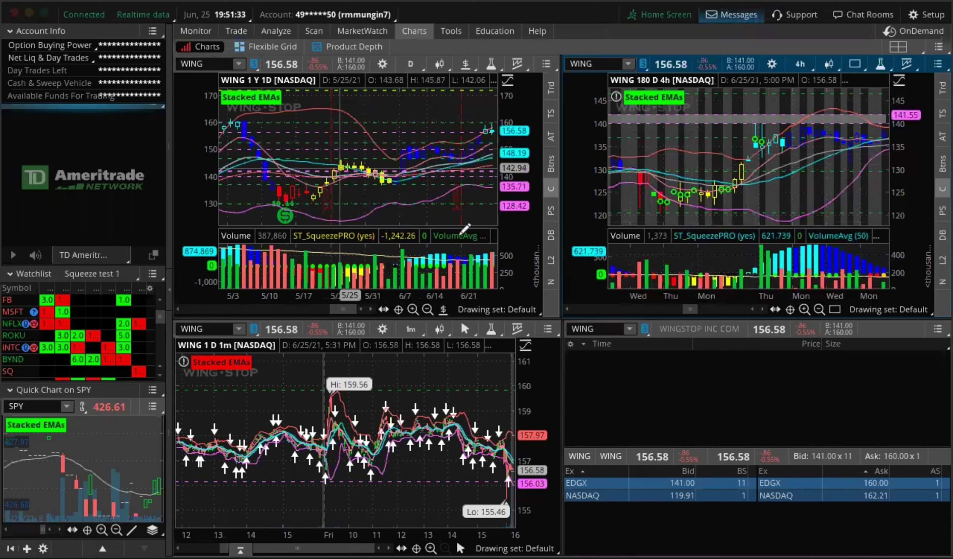
Step: Leave drawing mode, load FUBO across the grid, and zoom the 1h and 4h charts to recent weeks
click(443, 309)
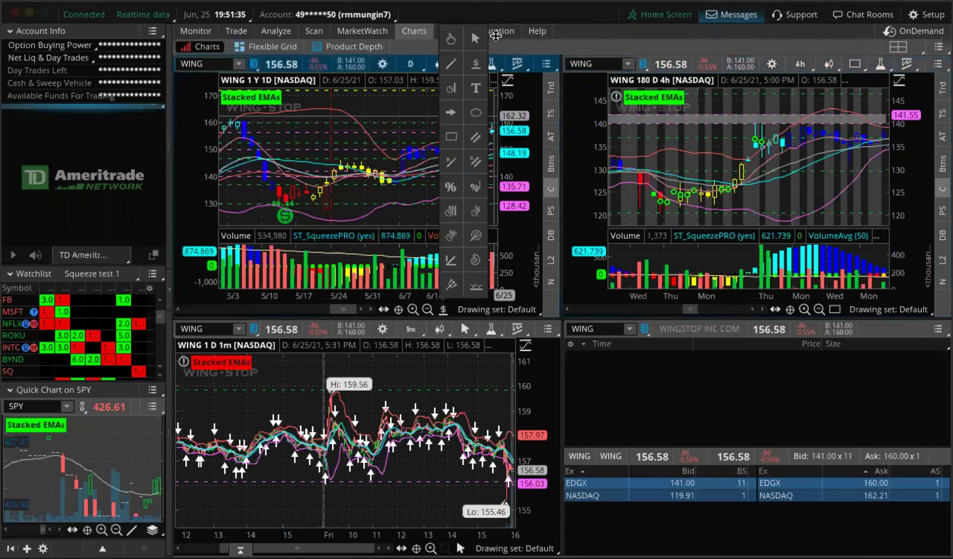
click(475, 38)
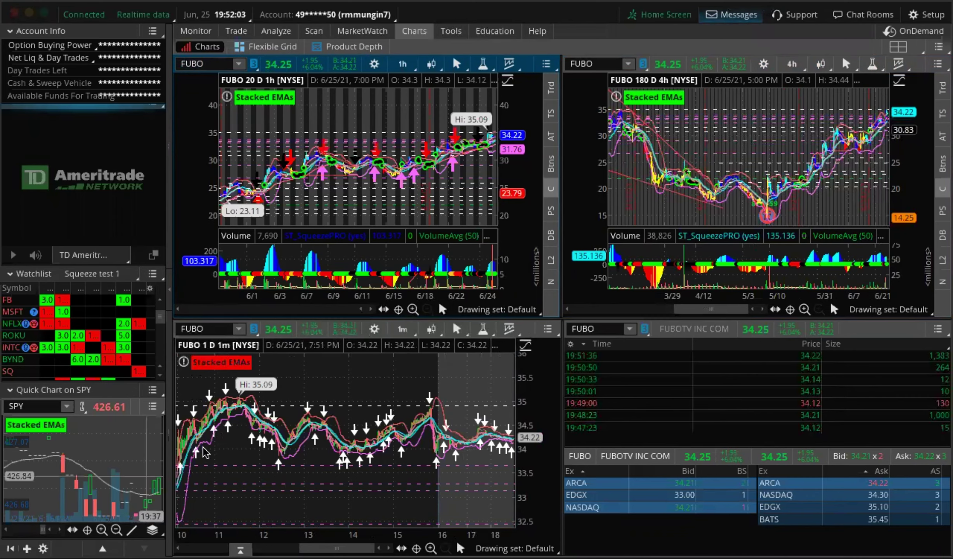
scroll(516, 167, up, 3)
scroll(909, 171, up, 3)
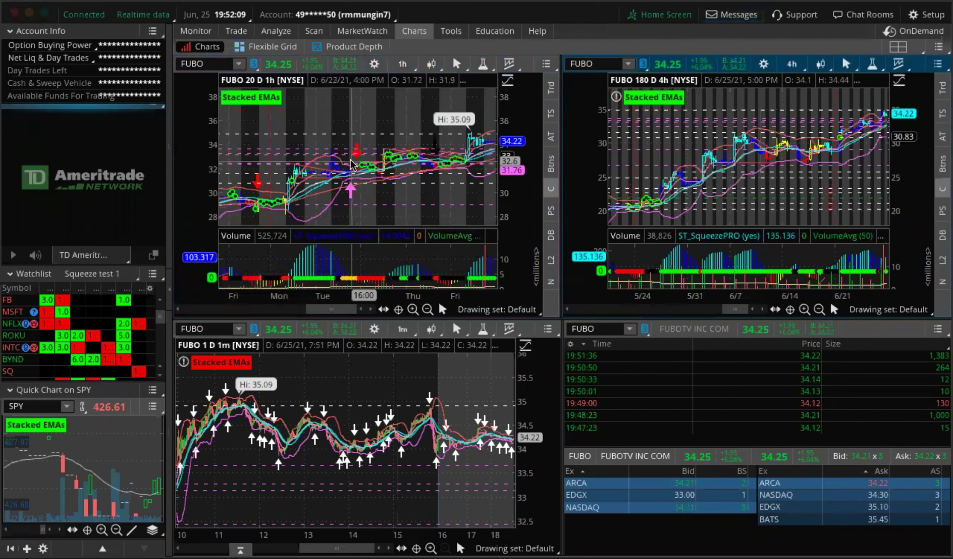
scroll(351, 165, up, 5)
scroll(351, 165, down, 5)
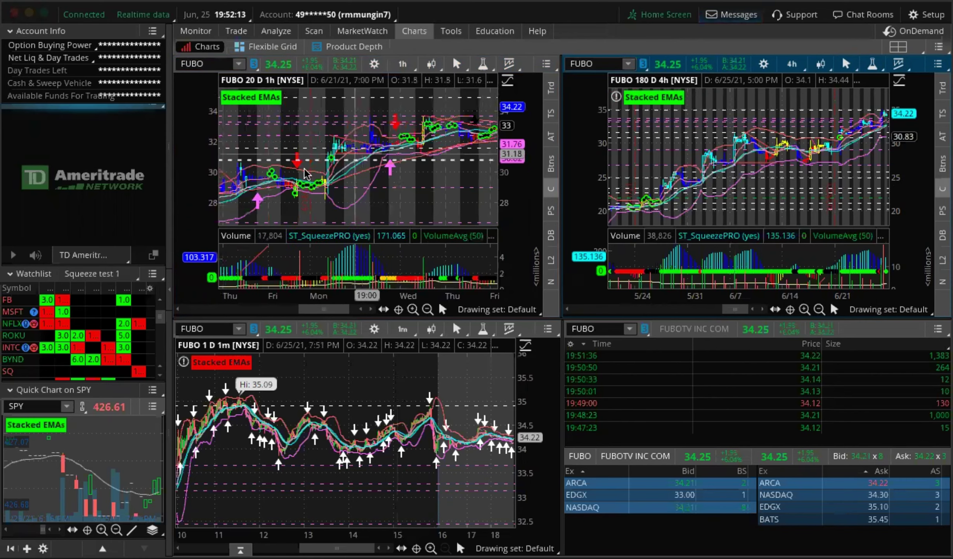
scroll(338, 136, up, 2)
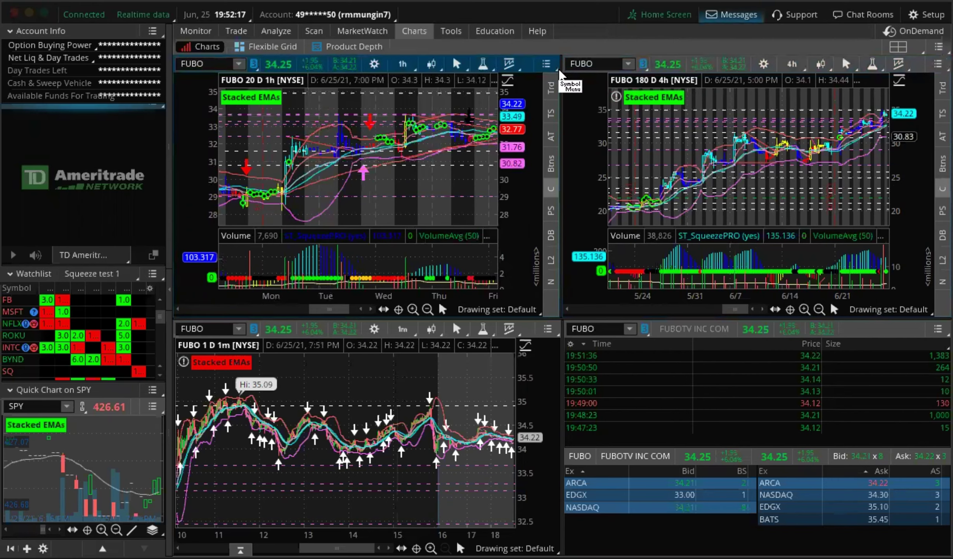
scroll(796, 158, up, 5)
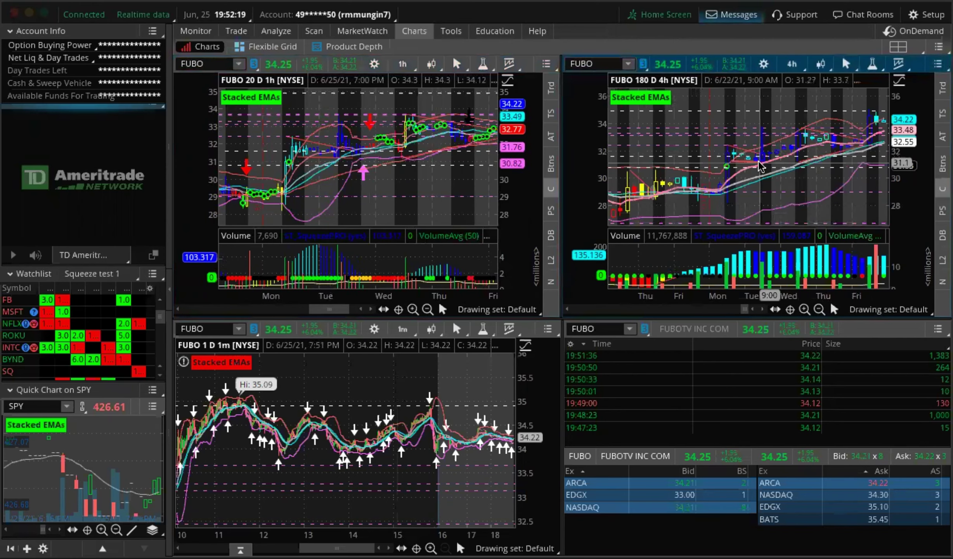
scroll(796, 157, up, 3)
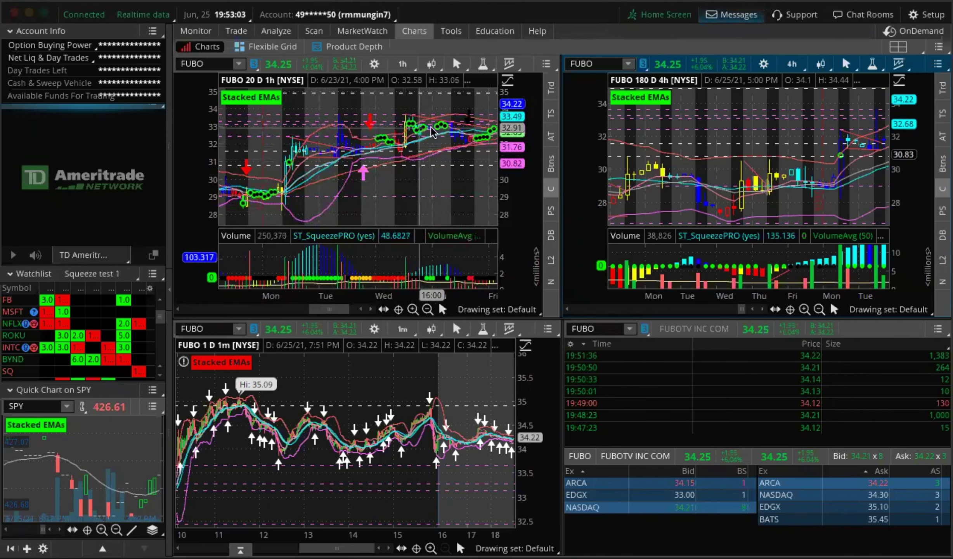
scroll(458, 136, down, 3)
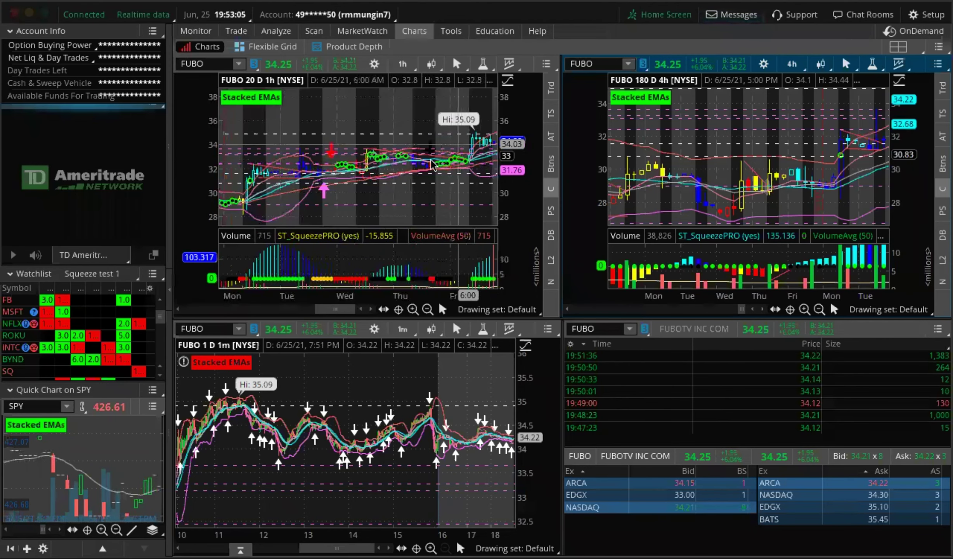
scroll(478, 144, down, 1)
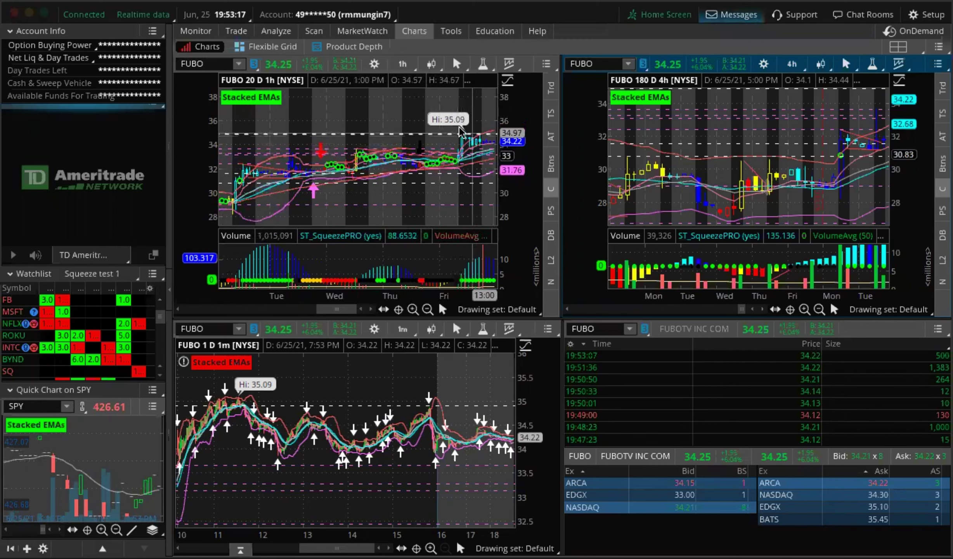
Step: Draw a red trendline sloping down from the 35.09 high on the FUBO 1h chart
click(442, 309)
click(455, 60)
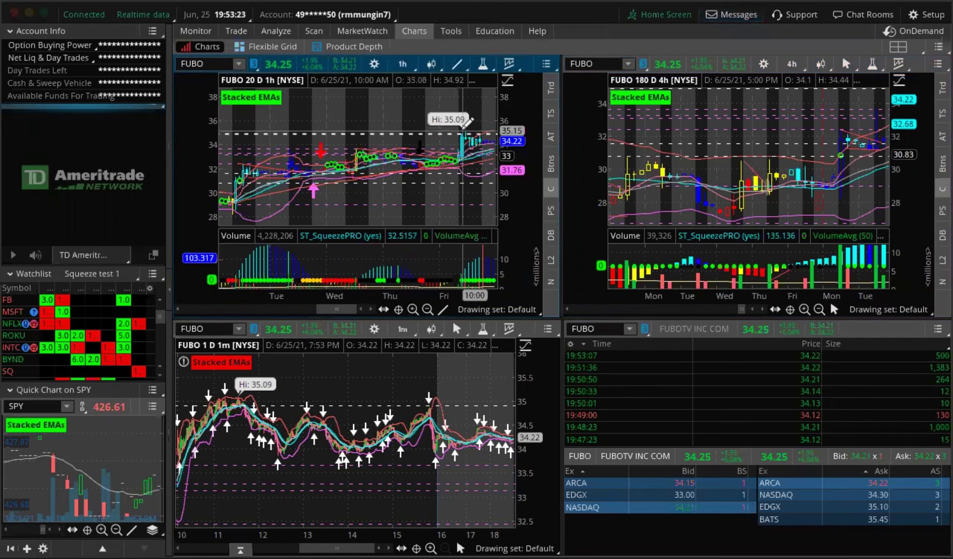
mouse_move(466, 126)
mouse_down()
mouse_move(500, 136)
mouse_move(471, 143)
mouse_move(460, 274)
mouse_up()
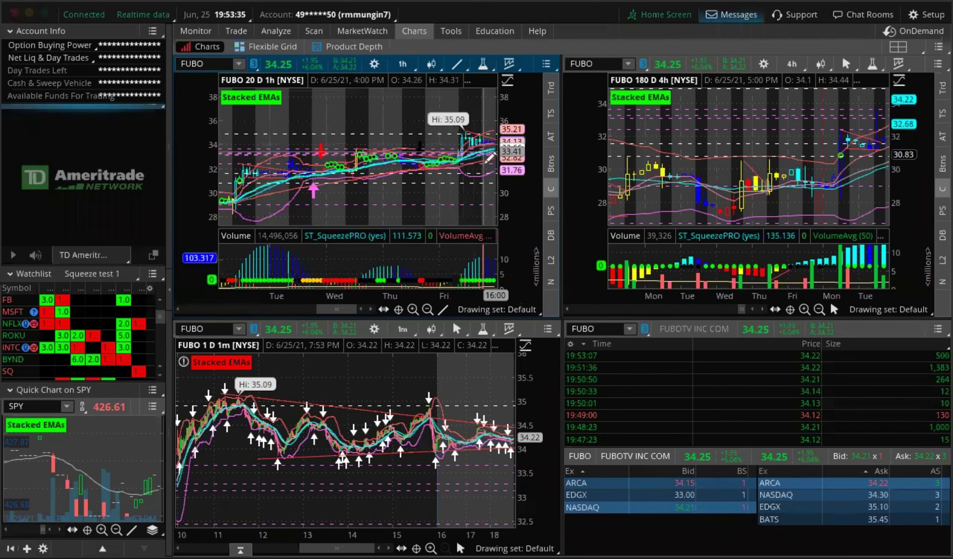
scroll(824, 157, up, 4)
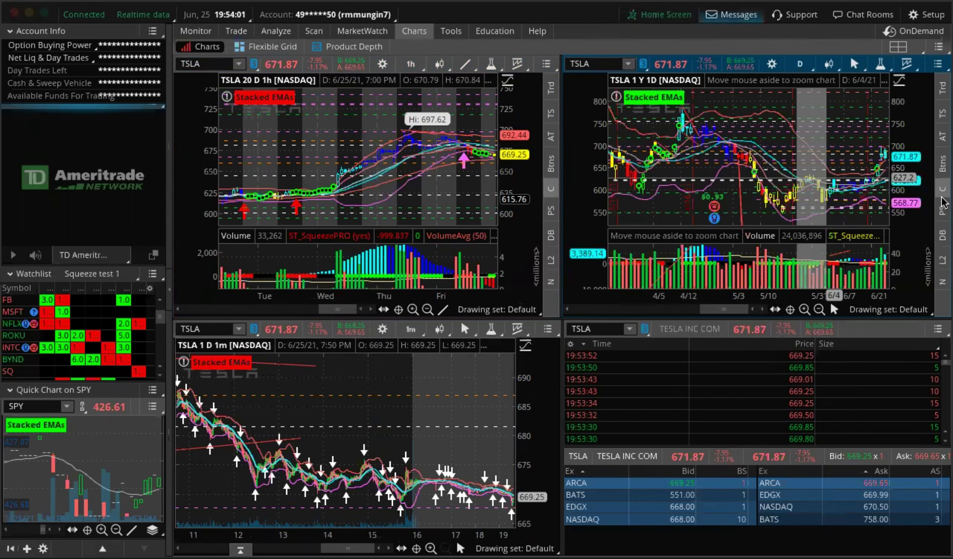
Step: Zoom the 1-year TSLA chart into late May–June, then switch it to 180 D : 4h
drag(943, 202, 941, 201)
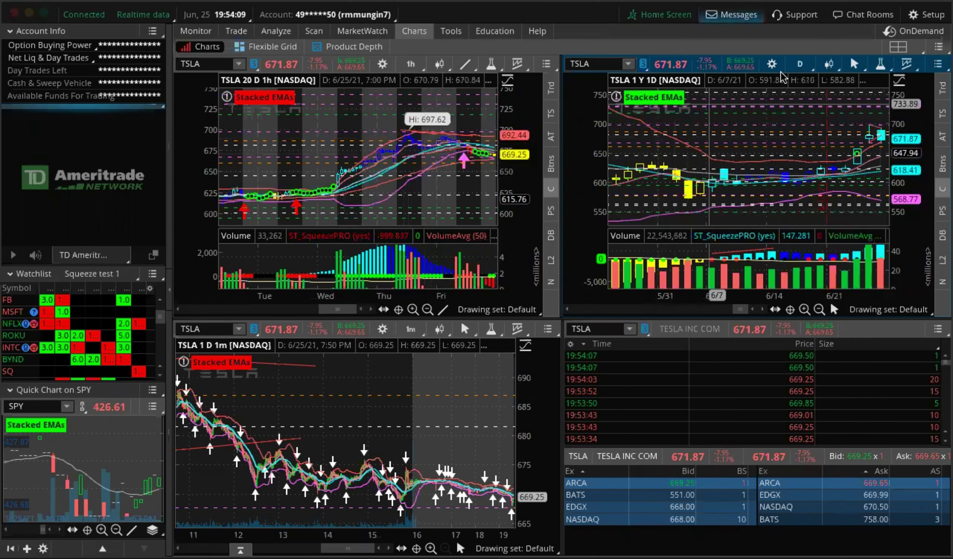
click(800, 65)
click(725, 212)
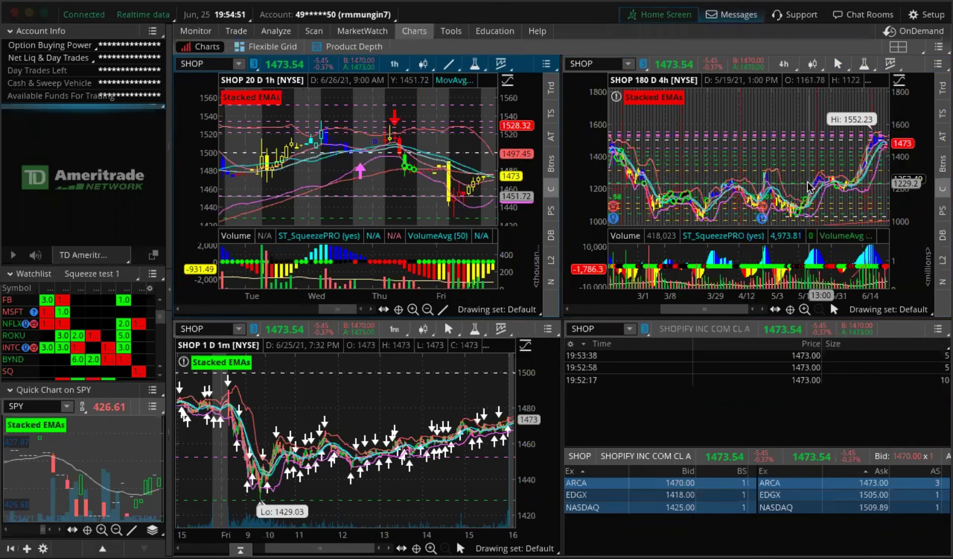
Step: Zoom the SHOP 180 D 4h and 20 D 1h charts to the last week near the 1552.23 high
scroll(817, 166, up, 3)
scroll(817, 167, up, 3)
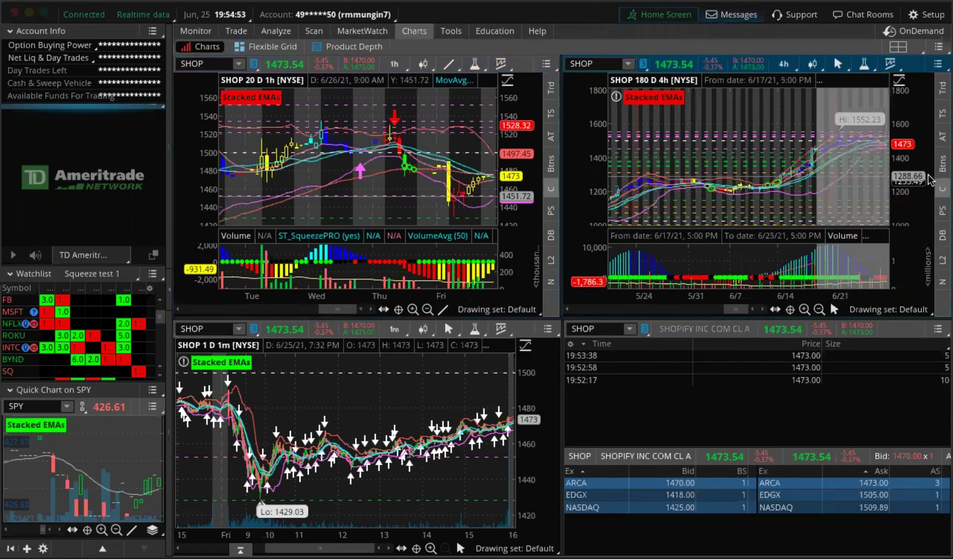
scroll(371, 199, down, 4)
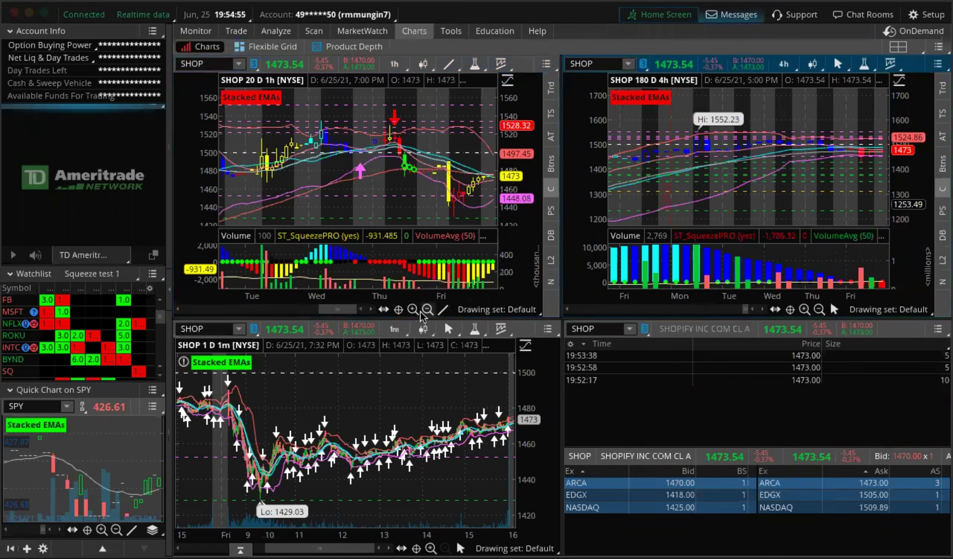
scroll(428, 213, down, 4)
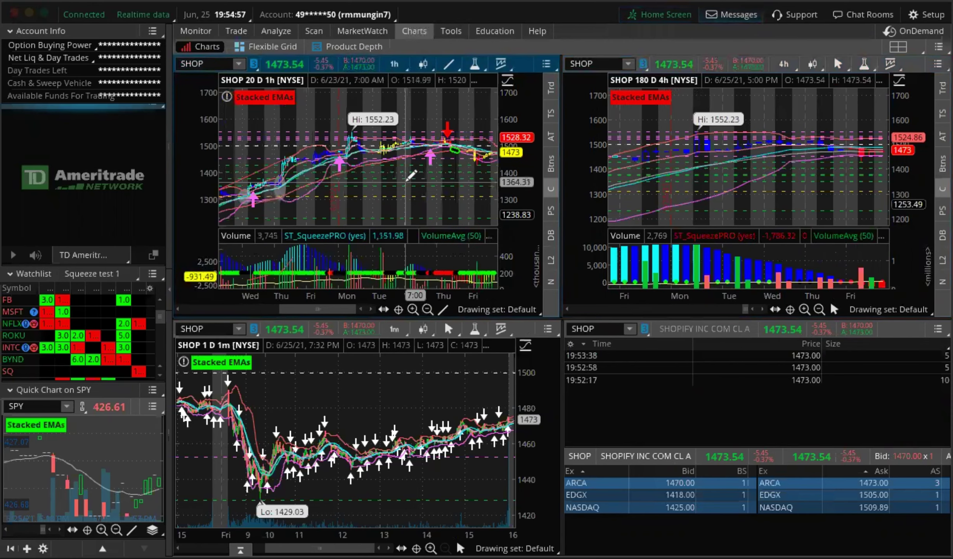
scroll(359, 149, up, 4)
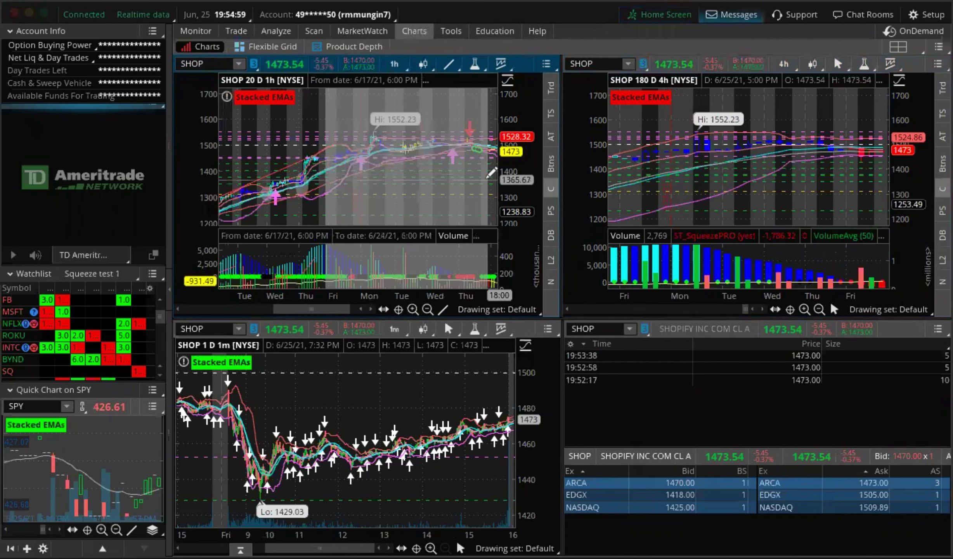
scroll(342, 169, up, 4)
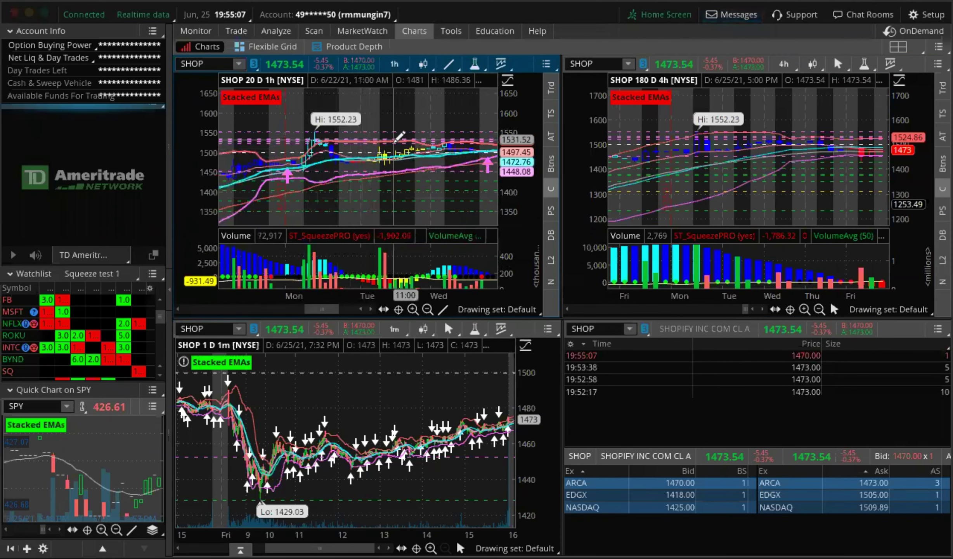
scroll(432, 146, down, 2)
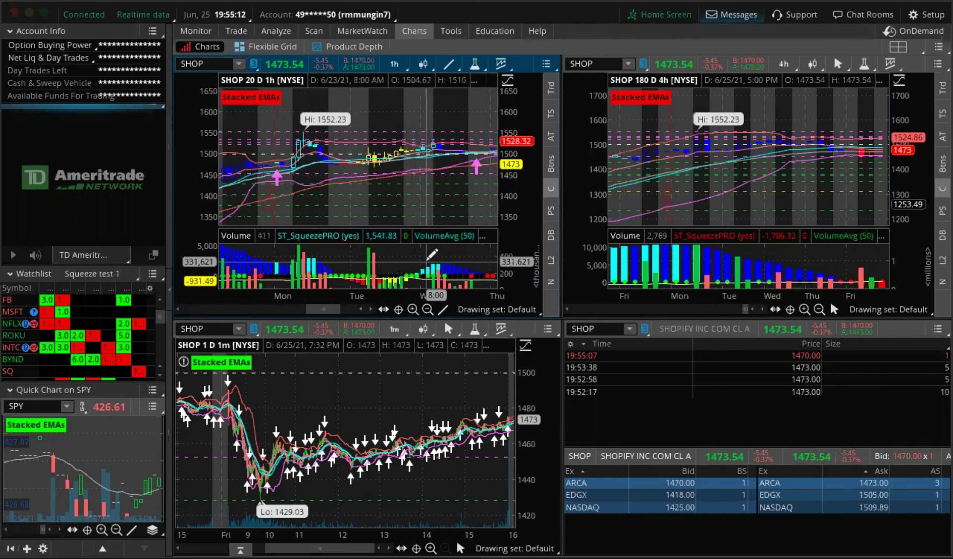
scroll(446, 254, down, 5)
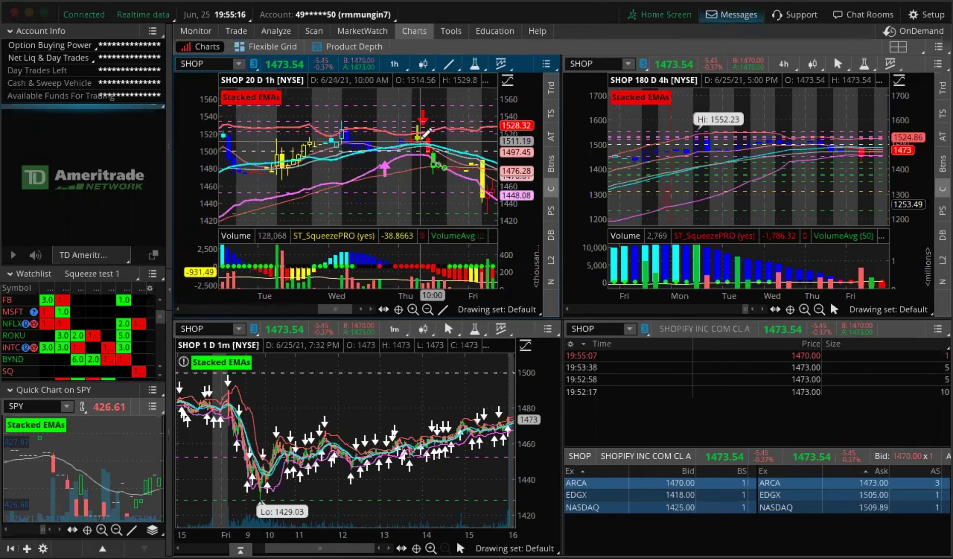
scroll(446, 255, down, 3)
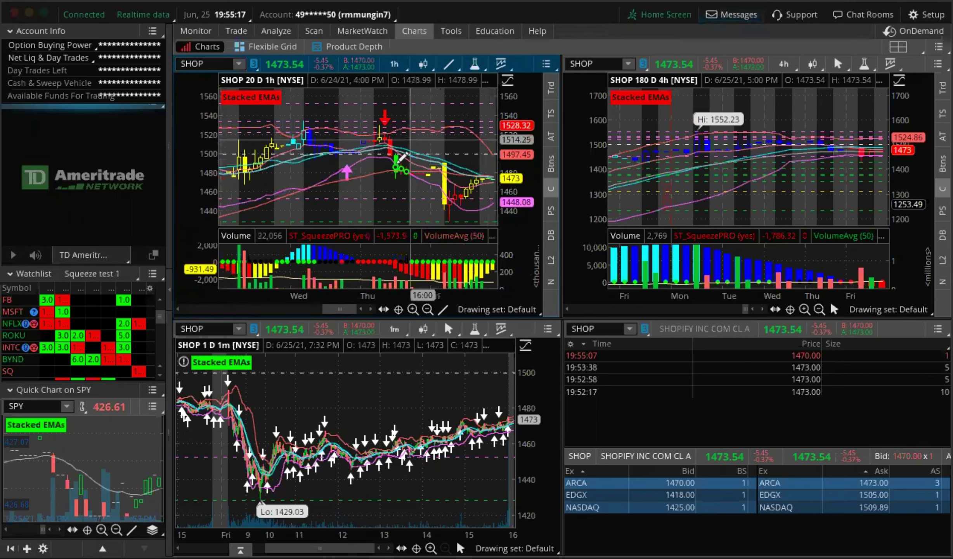
scroll(450, 184, up, 3)
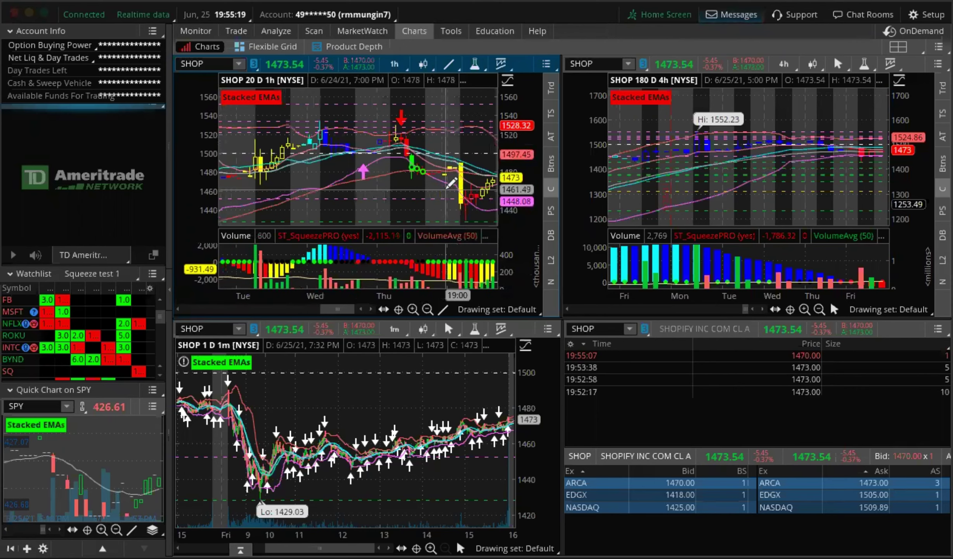
scroll(447, 186, up, 1)
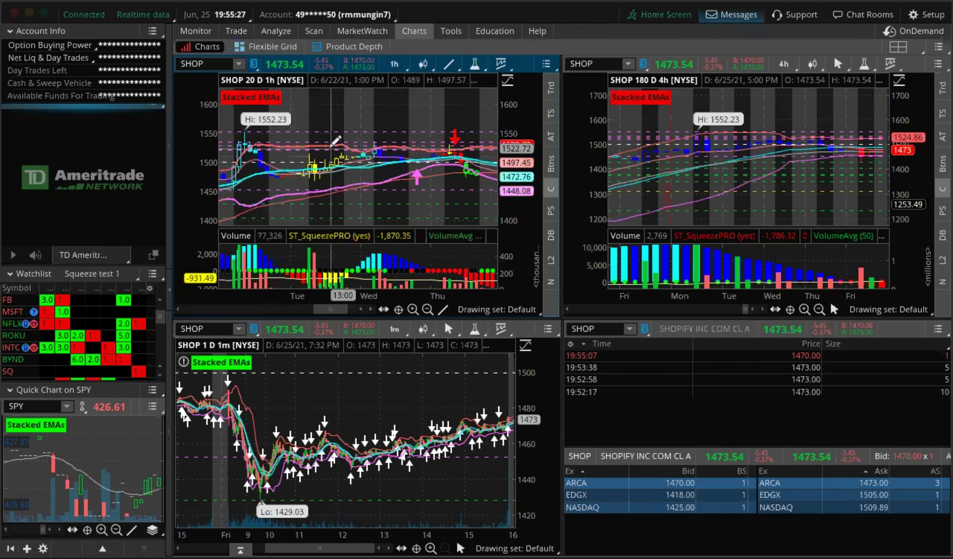
scroll(322, 155, up, 1)
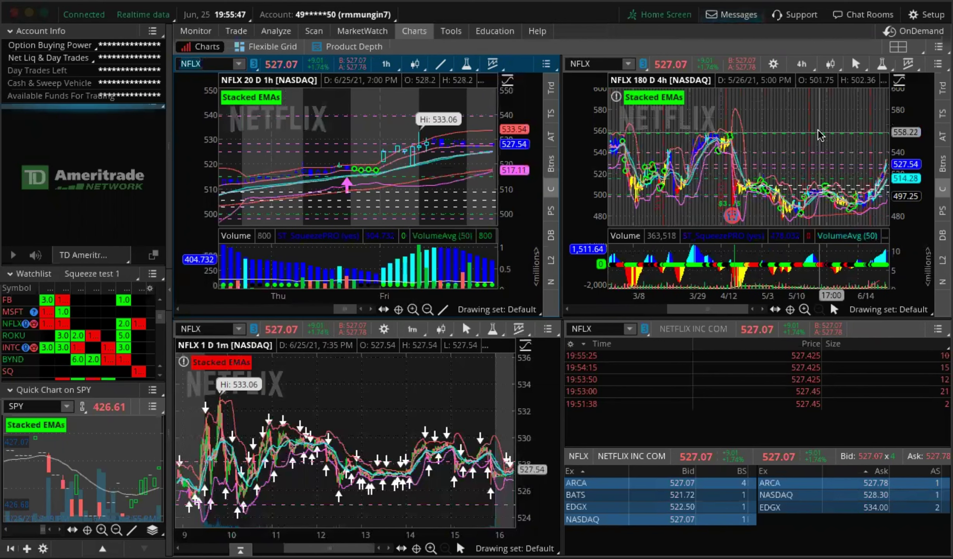
Step: Switch the upper-right NFLX chart to 1 Y : D and zoom into late June
scroll(819, 134, up, 5)
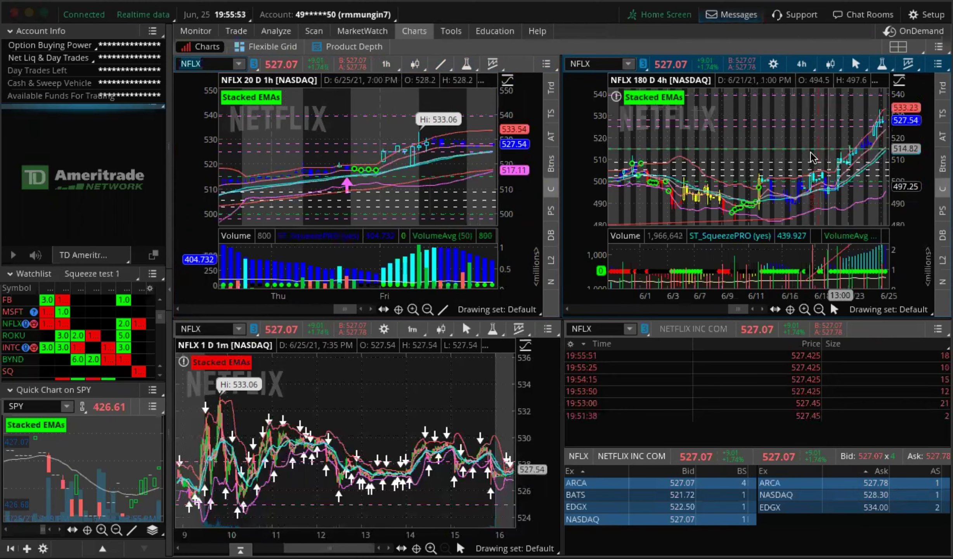
scroll(813, 157, up, 5)
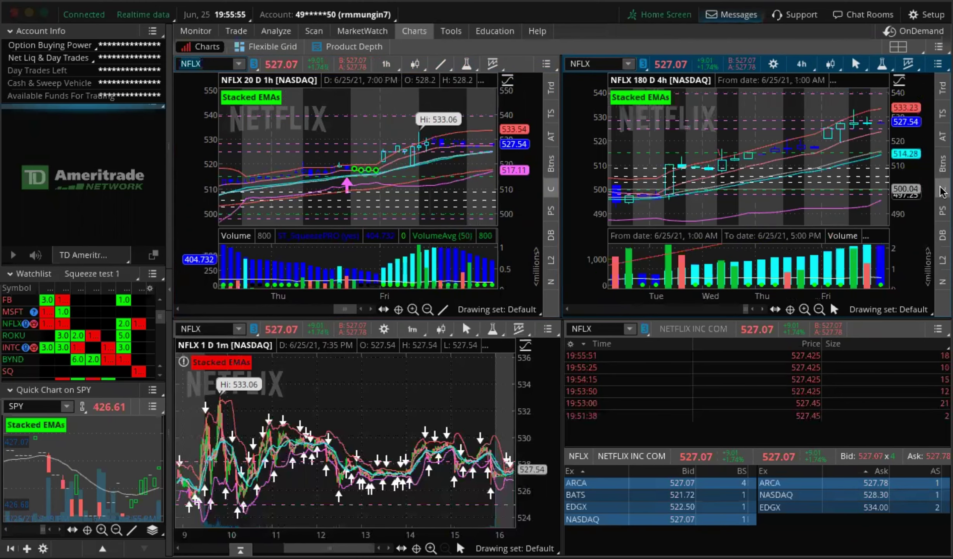
click(801, 64)
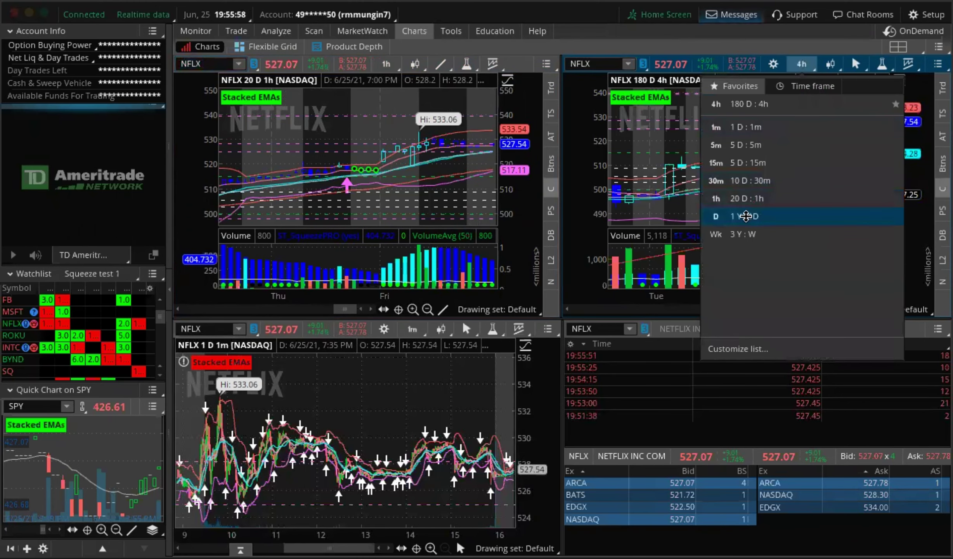
click(746, 217)
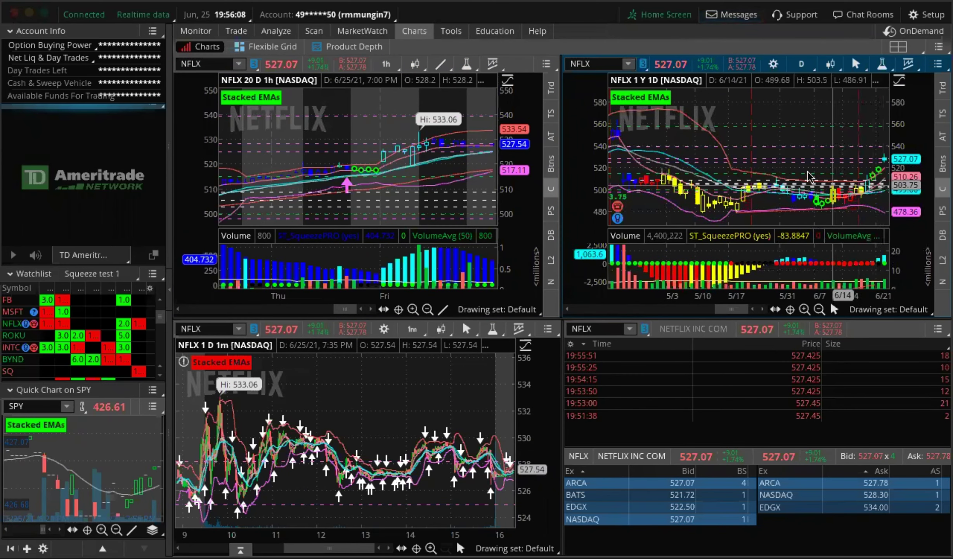
scroll(810, 177, up, 5)
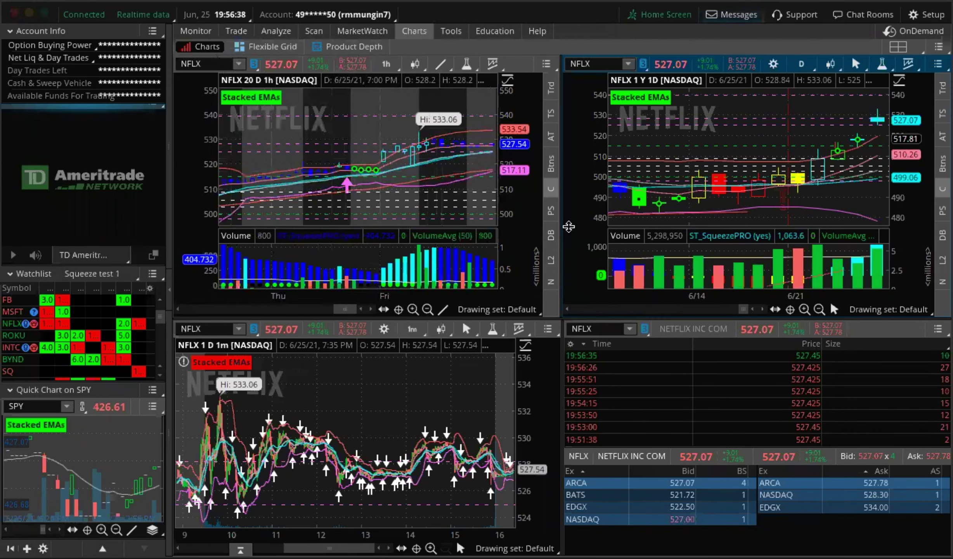
Step: Zoom the NFLX 1 D 1m chart to the 9:25–10:00 open showing the 533.06 high
scroll(292, 440, up, 4)
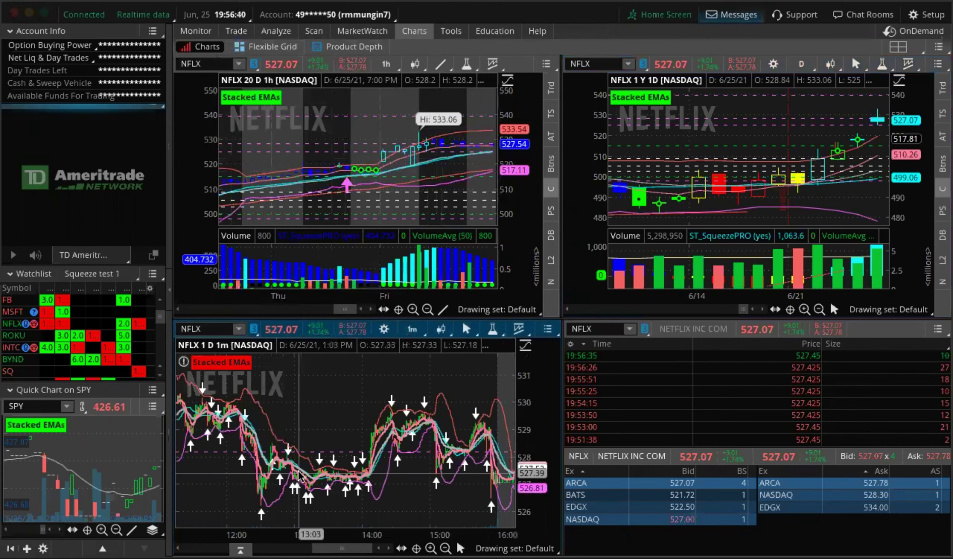
scroll(300, 476, up, 5)
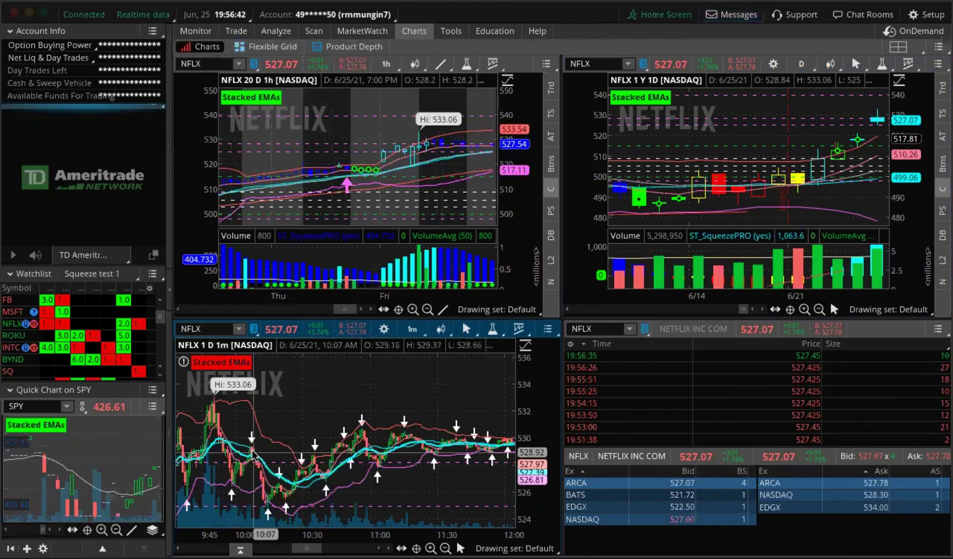
scroll(253, 454, up, 5)
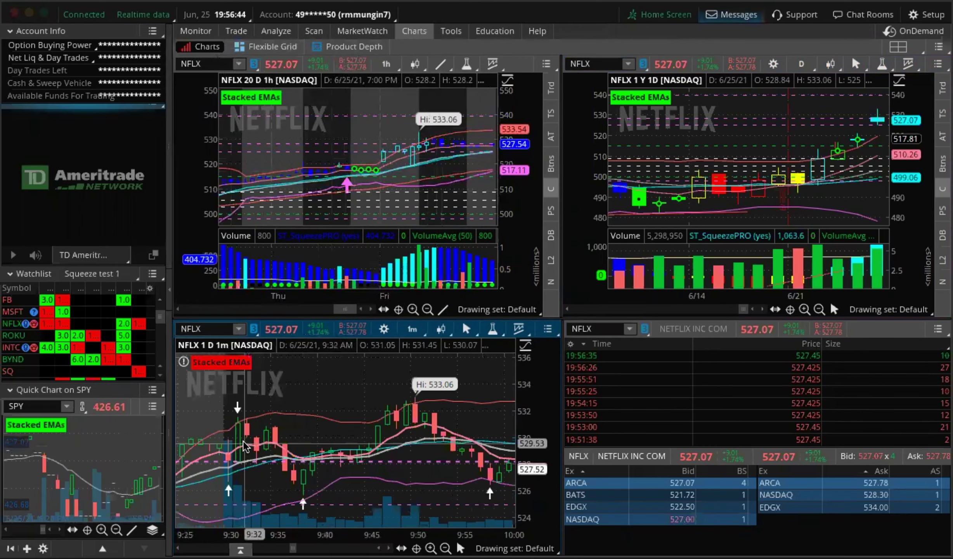